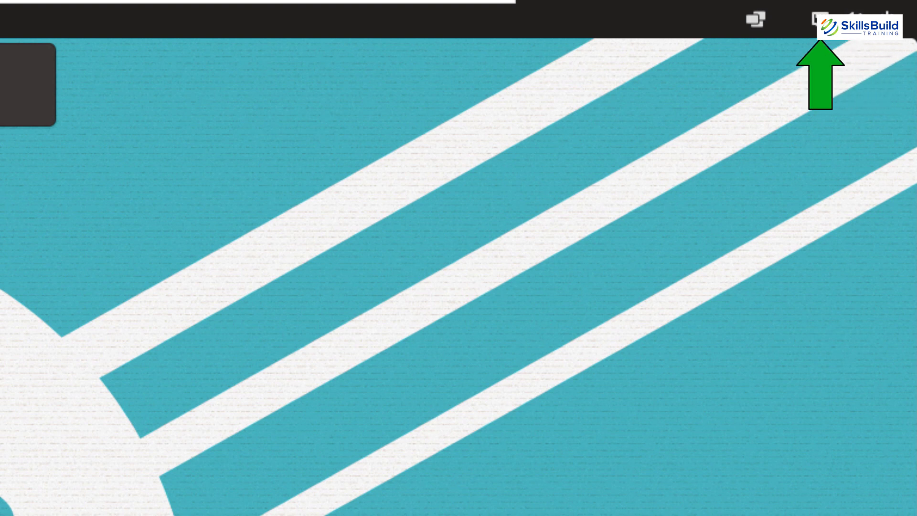
# Review the window tiling options, close them, and show the workspaces overview
pyautogui.click(771, 22)
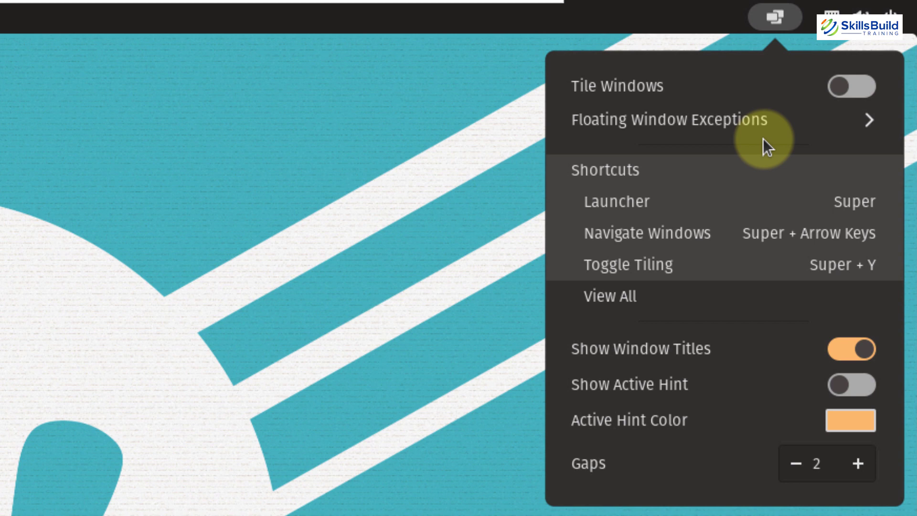
pyautogui.press('Escape')
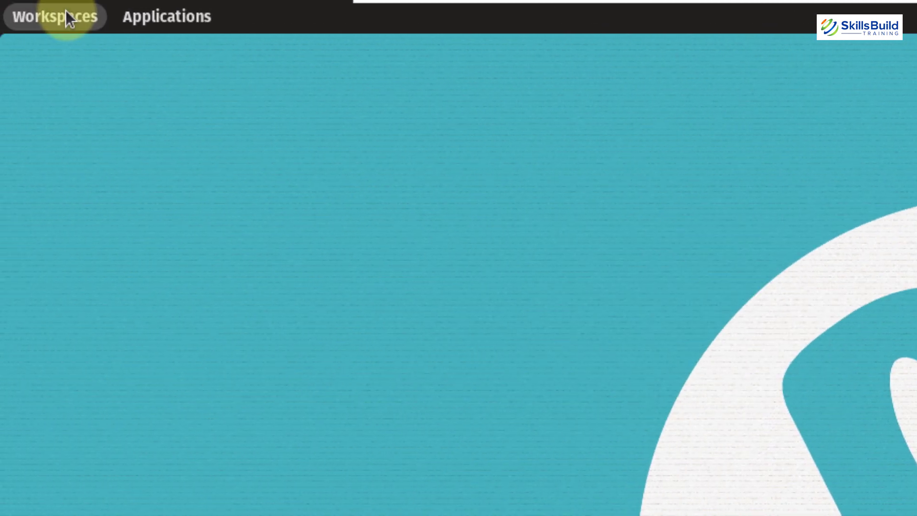
pyautogui.click(65, 11)
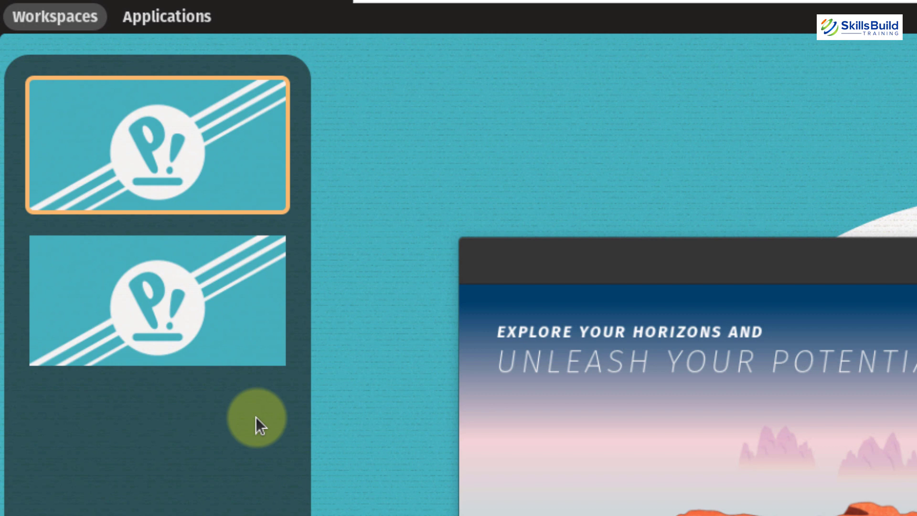
# Browse the application library, including its Office, System and Utilities folders, and close it
pyautogui.click(175, 17)
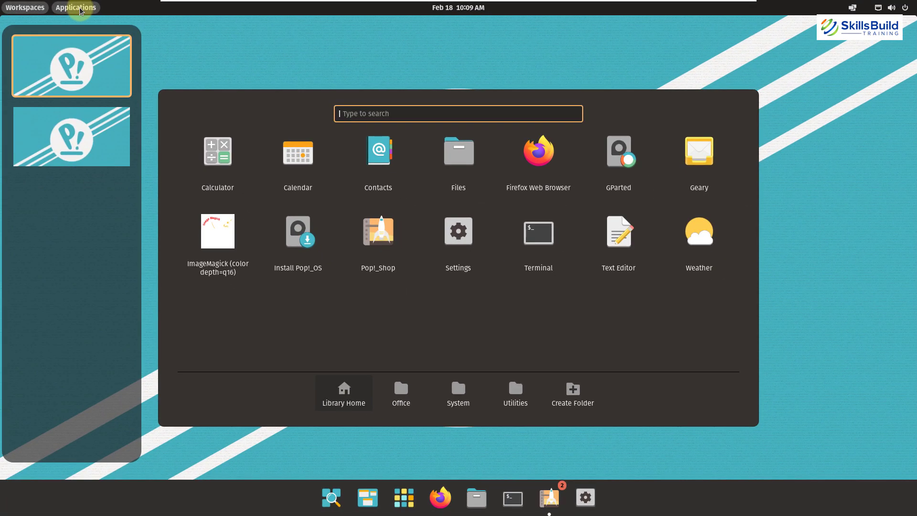
pyautogui.click(80, 10)
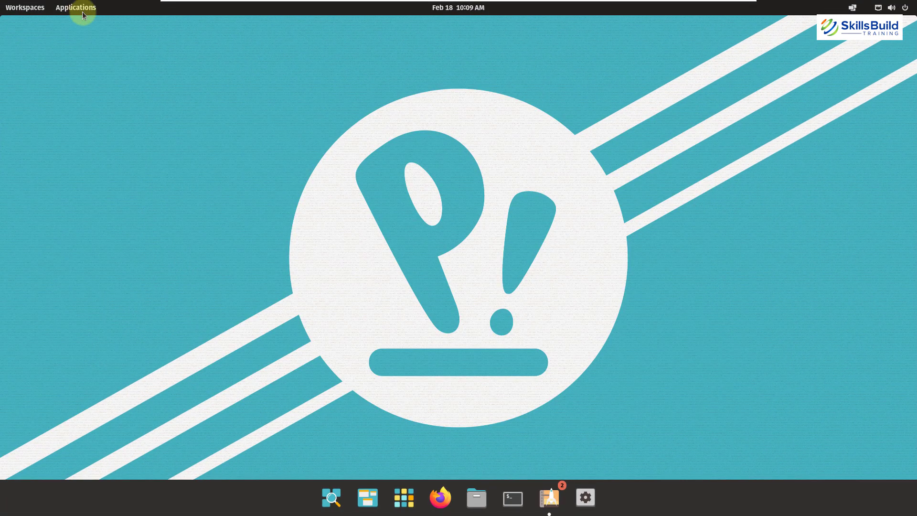
pyautogui.click(403, 497)
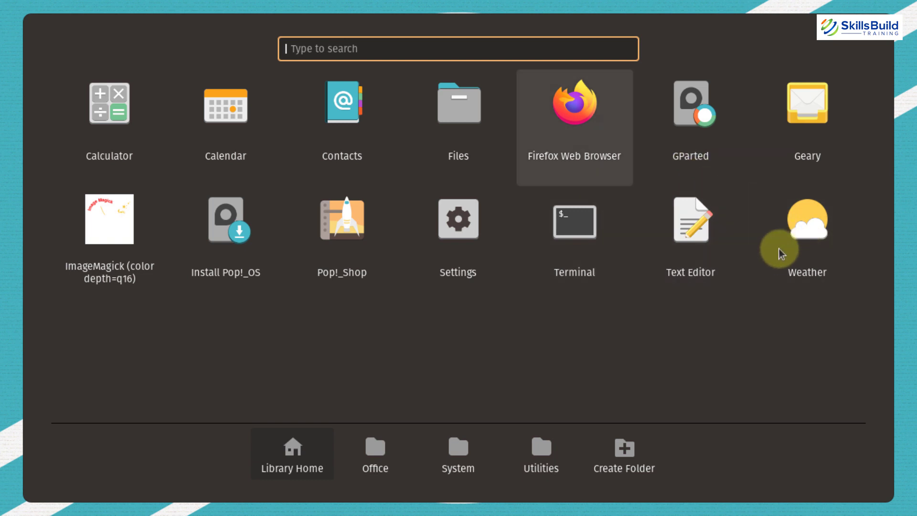
pyautogui.click(377, 444)
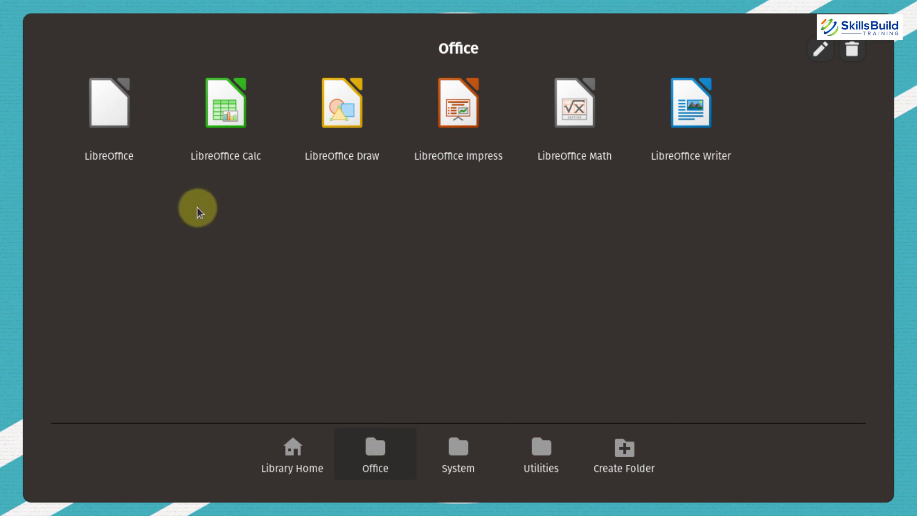
pyautogui.press('Right')
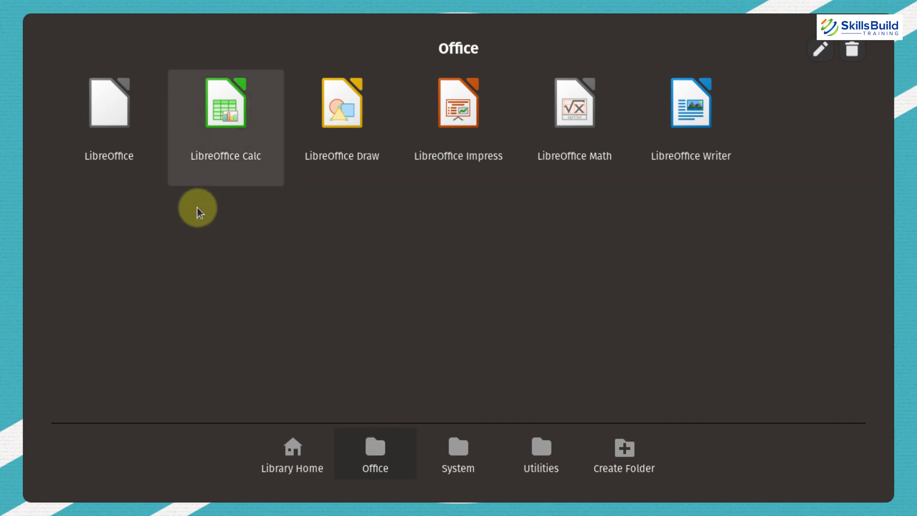
pyautogui.click(458, 456)
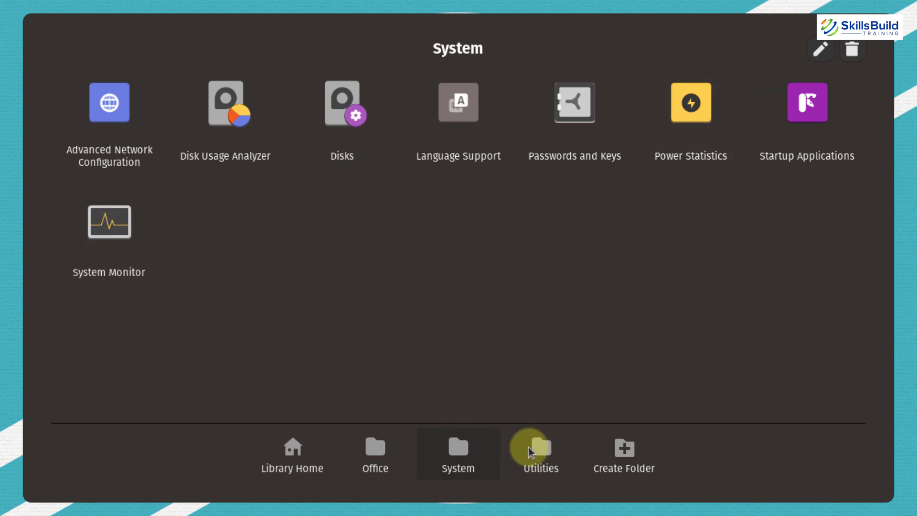
pyautogui.click(531, 451)
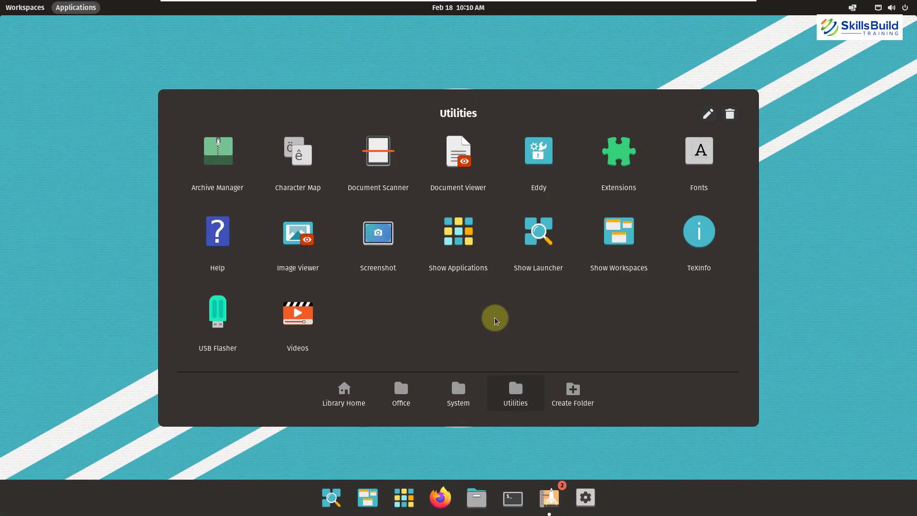
pyautogui.click(449, 326)
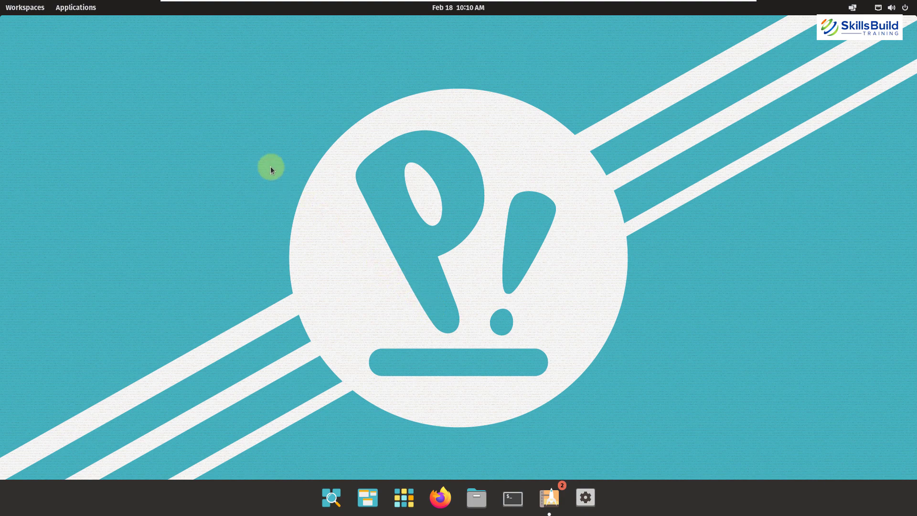
# Open the desktop background settings, look through the available wallpapers, and close the settings window
pyautogui.rightClick(231, 131)
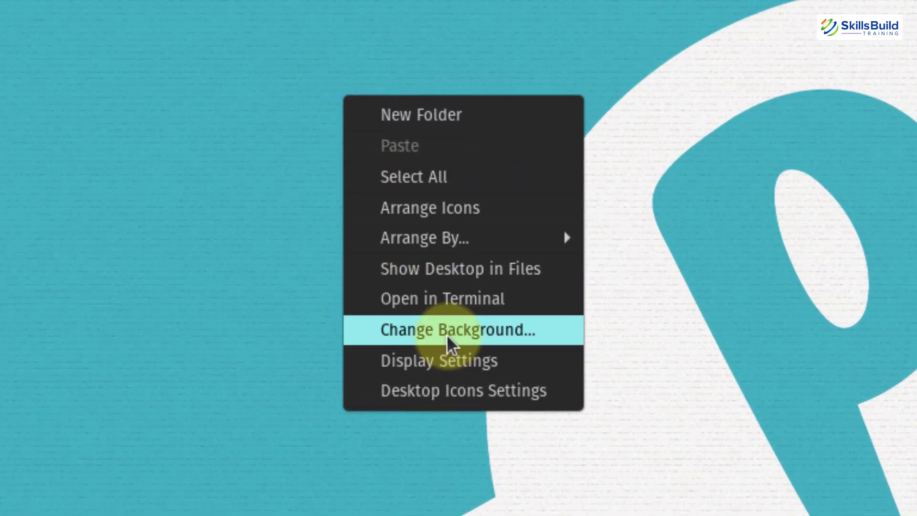
pyautogui.click(447, 334)
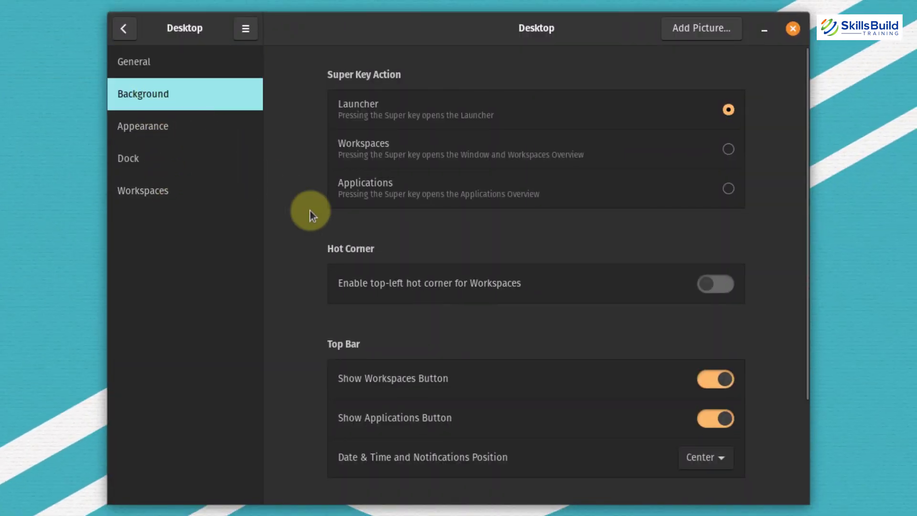
pyautogui.scroll(-1, 512, 375)
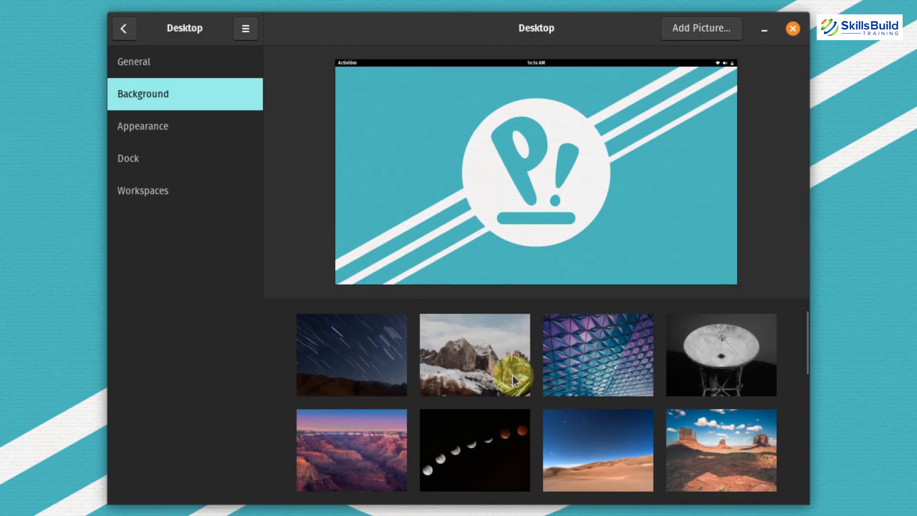
pyautogui.scroll(-4, 512, 376)
pyautogui.scroll(-1, 512, 380)
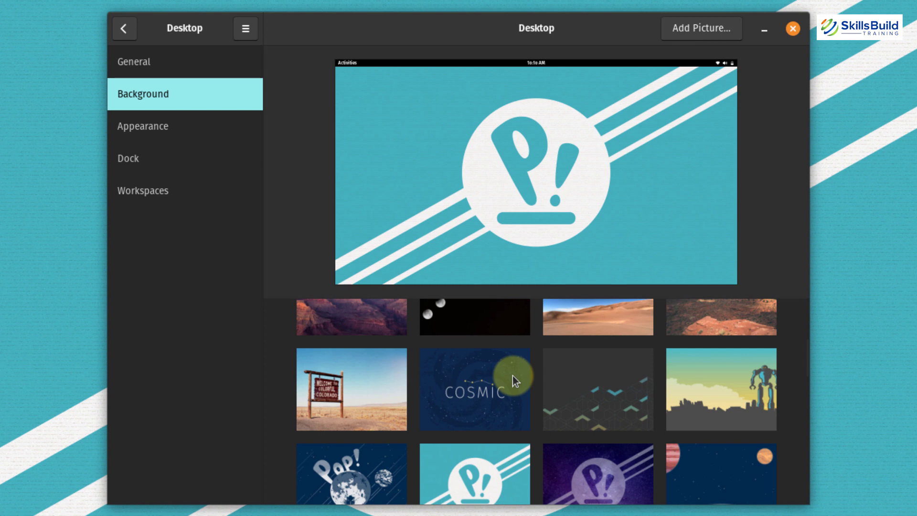
pyautogui.click(793, 28)
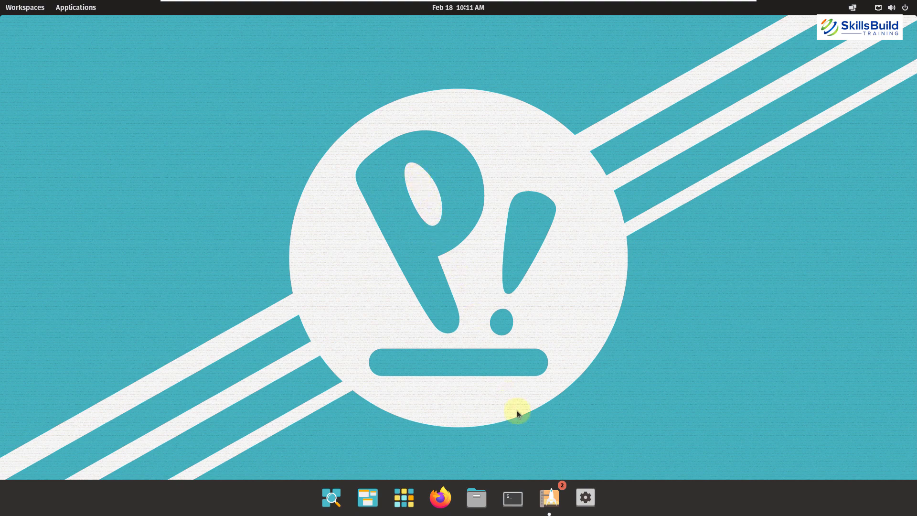
# Open Pop!_Shop to view the software store
pyautogui.click(555, 500)
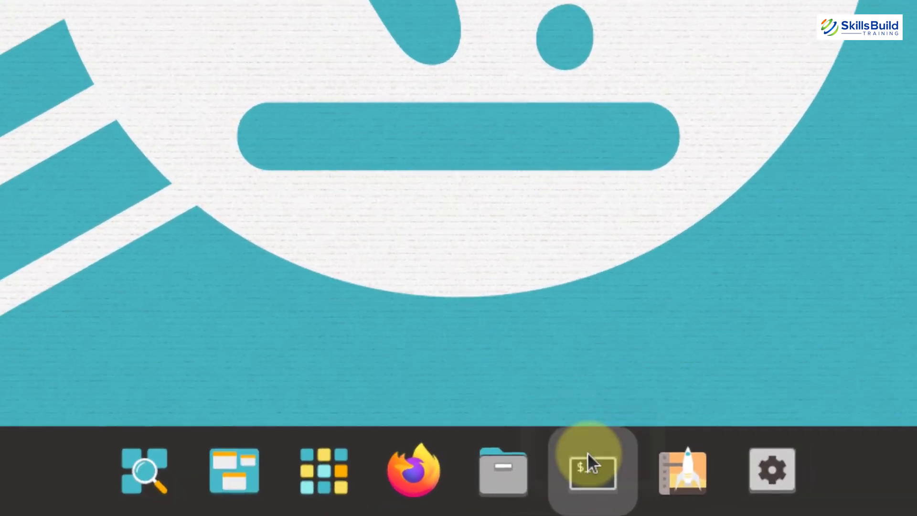
# Open a terminal, run top to monitor the running processes, and suspend it
pyautogui.click(587, 452)
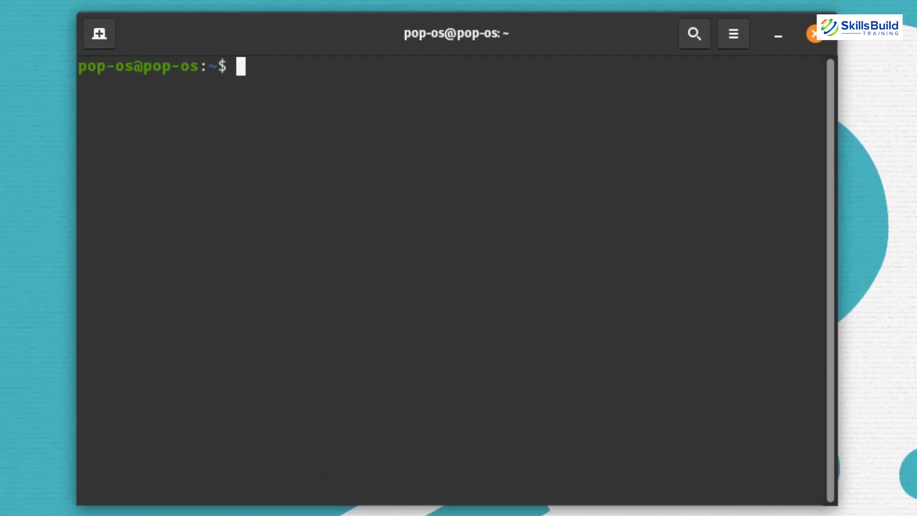
pyautogui.write('top')
pyautogui.press('Return')
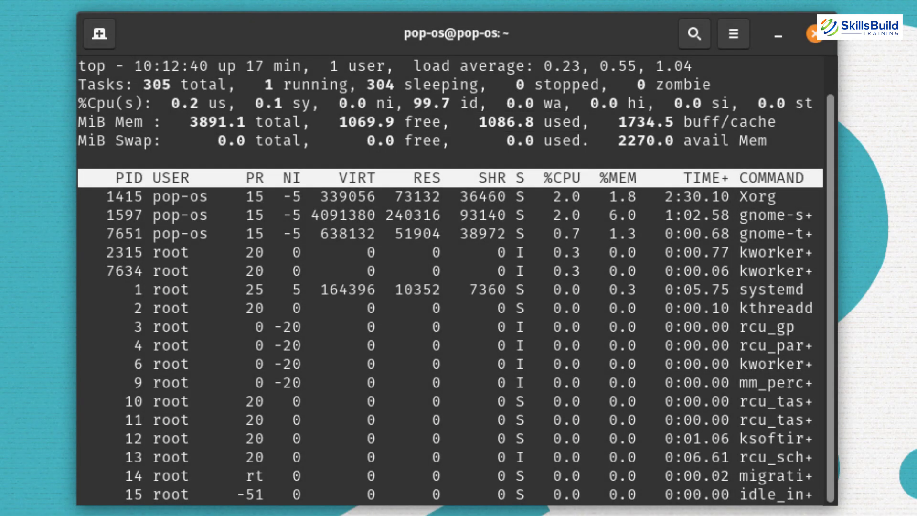
pyautogui.click(530, 160)
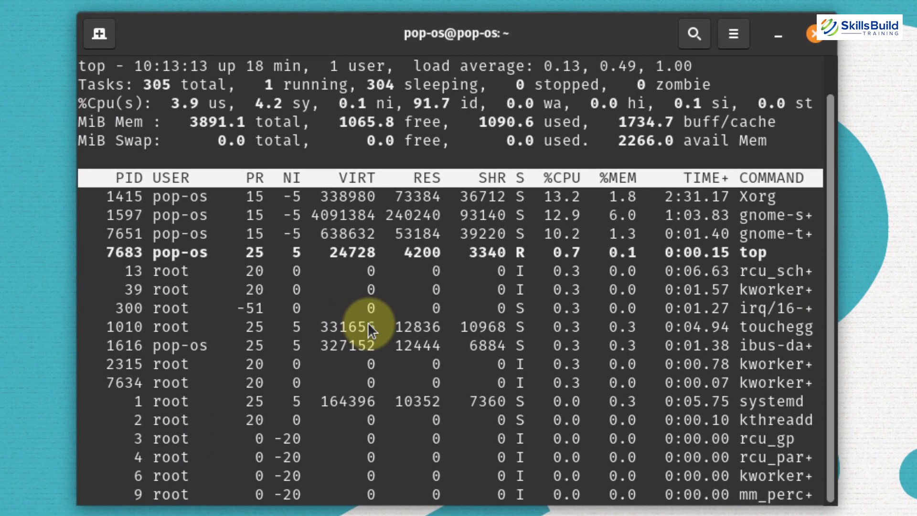
pyautogui.hotkey('ctrl', 'z')
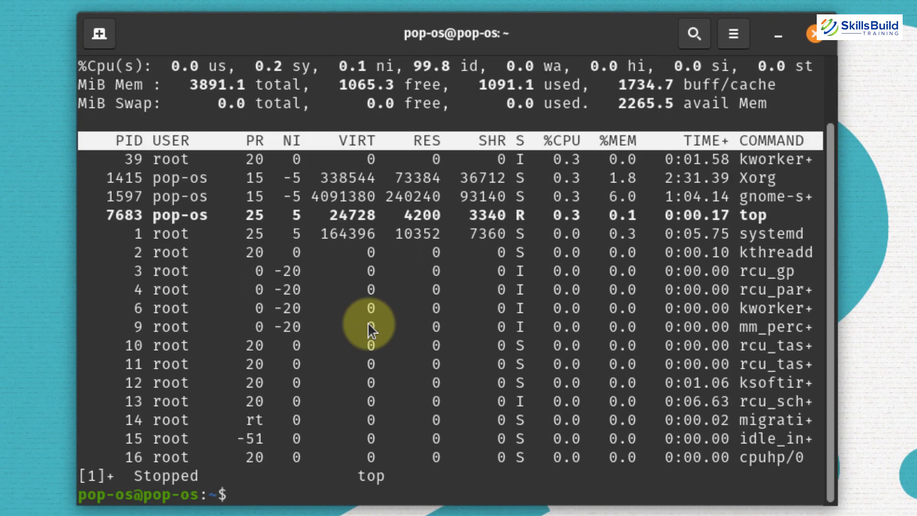
# Run neofetch in the terminal to display the system information
pyautogui.write('neofet')
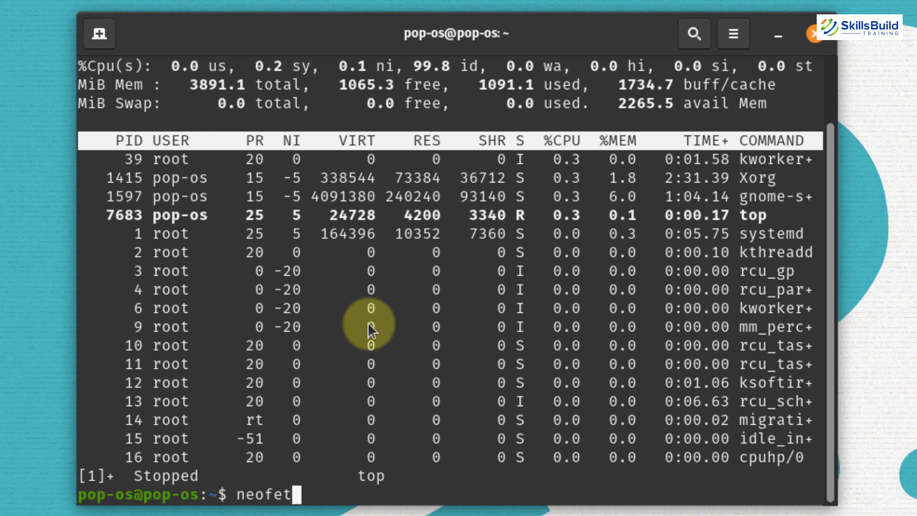
pyautogui.write('ch')
pyautogui.press('Return')
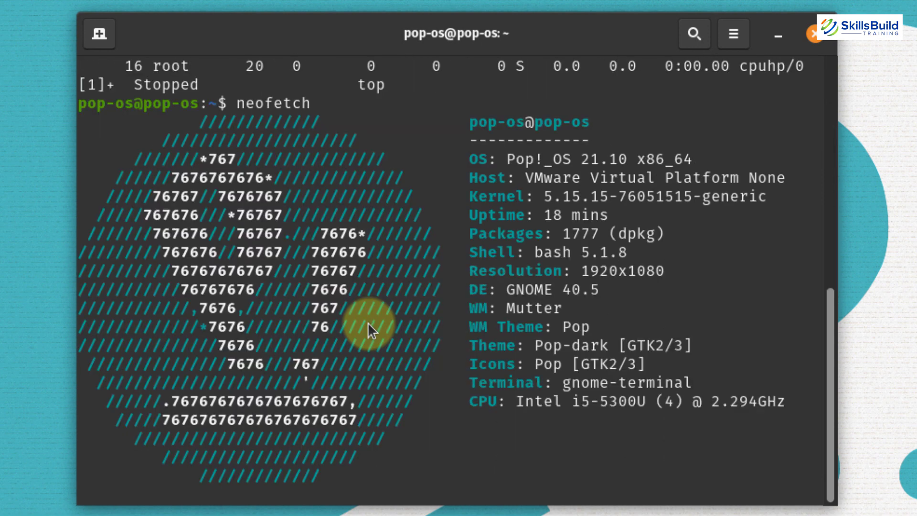
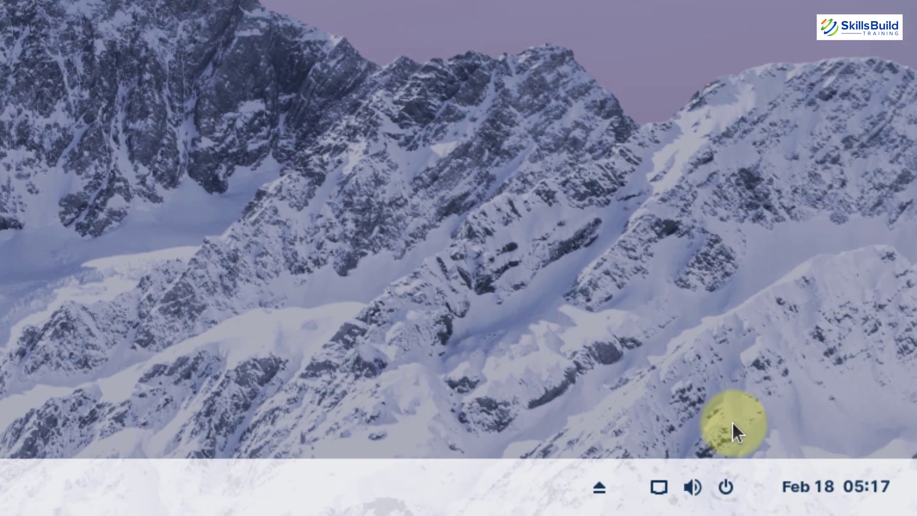
# Check the calendar and notifications on the Zorin OS desktop, and the desktop's context options
pyautogui.click(836, 481)
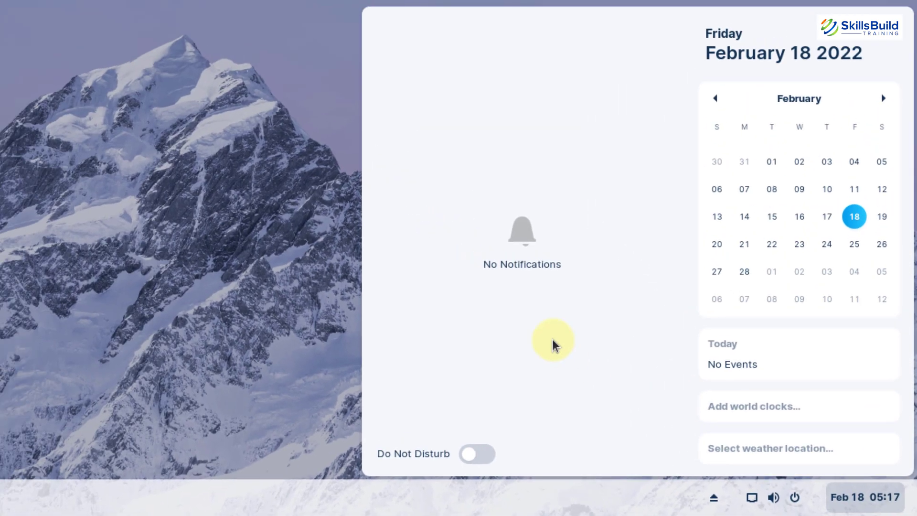
pyautogui.click(325, 303)
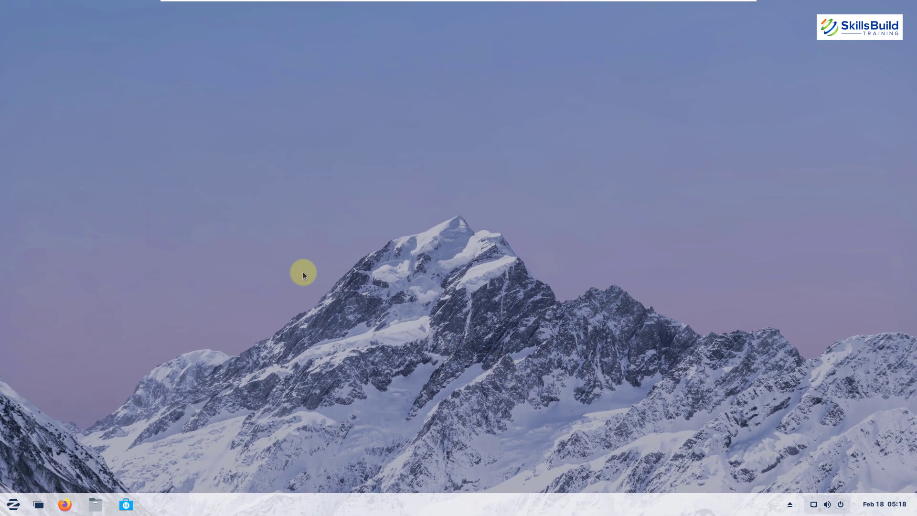
pyautogui.rightClick(225, 234)
pyautogui.click(207, 442)
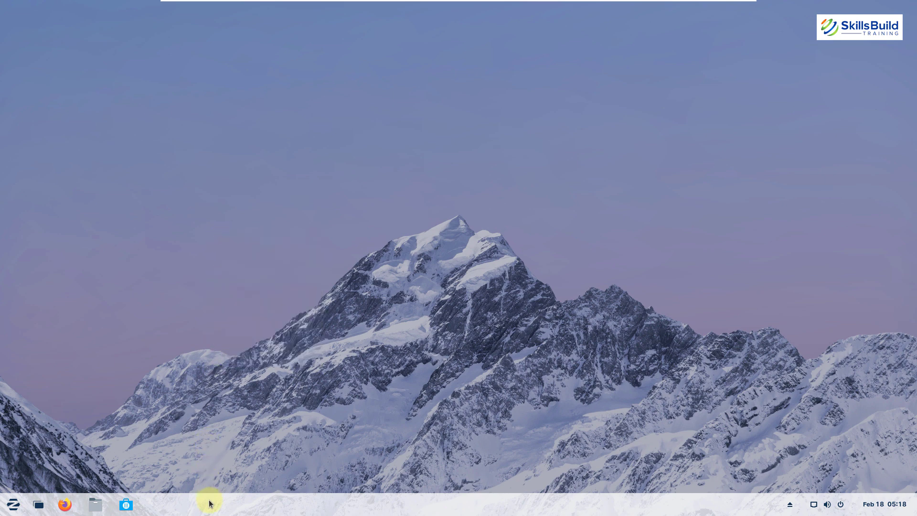
# Open Zorin Appearance from the taskbar and review all the available desktop layouts
pyautogui.rightClick(210, 503)
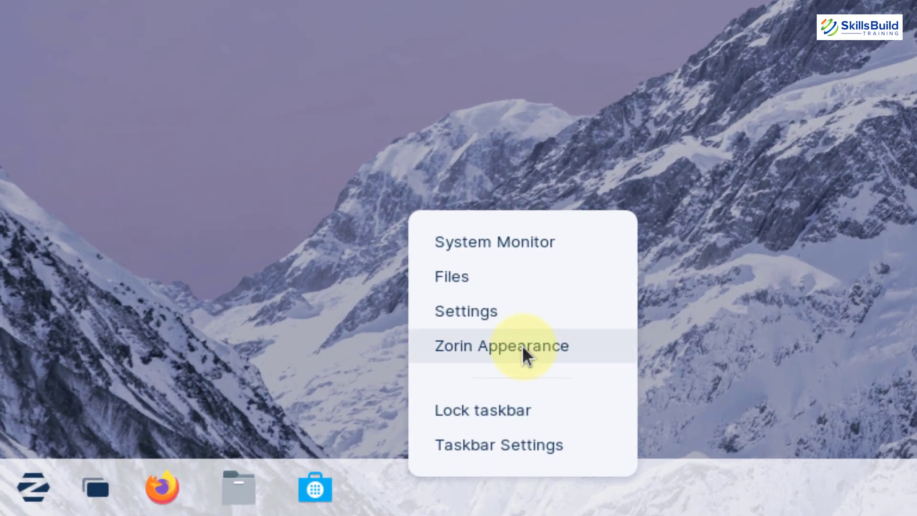
pyautogui.click(522, 346)
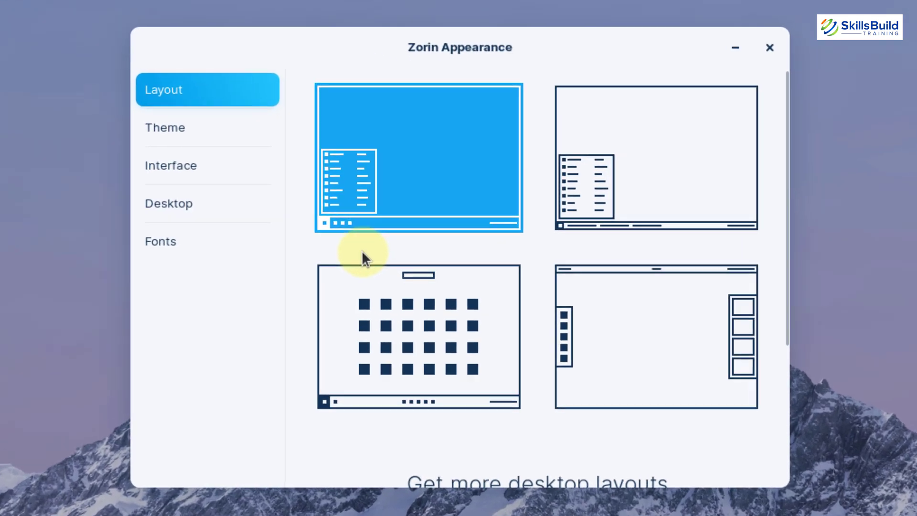
pyautogui.click(424, 185)
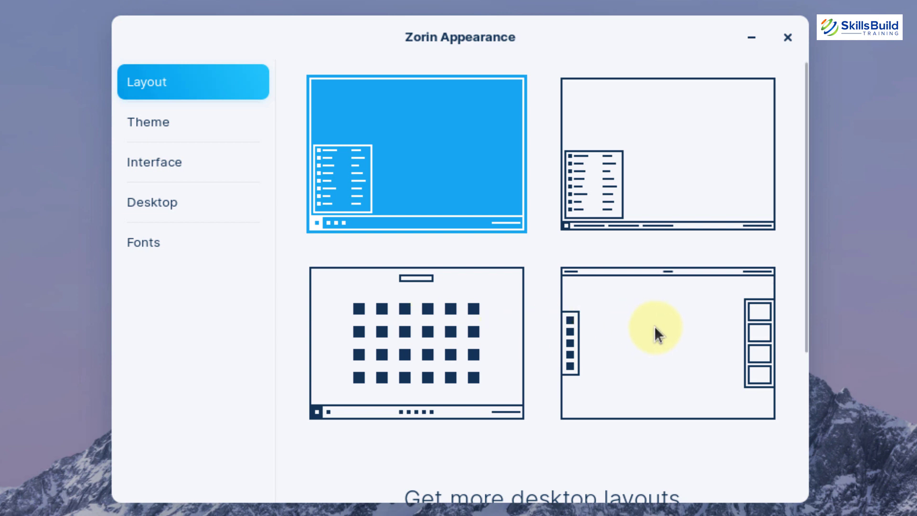
pyautogui.scroll(-1, 654, 325)
pyautogui.scroll(-3, 655, 326)
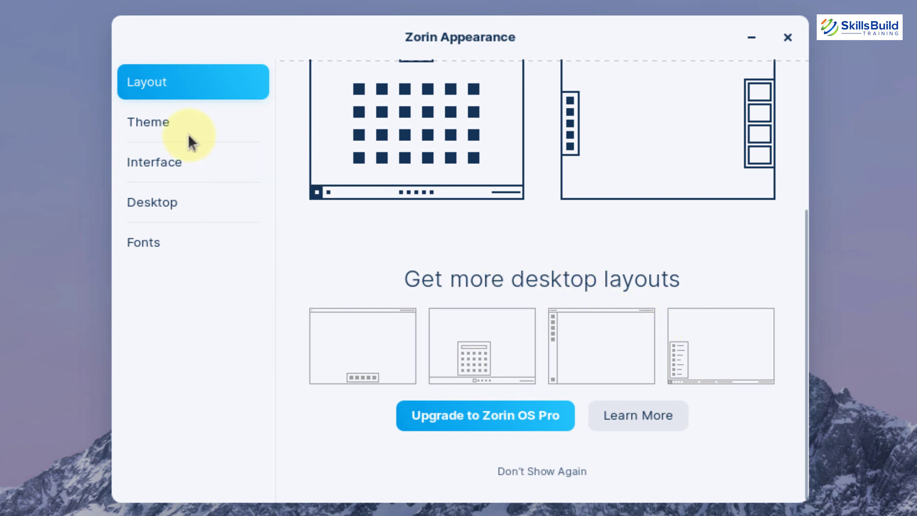
# Review the Theme, Interface, Desktop and Fonts settings of Zorin Appearance, and close the window
pyautogui.click(161, 122)
pyautogui.click(153, 161)
pyautogui.click(151, 200)
pyautogui.click(150, 241)
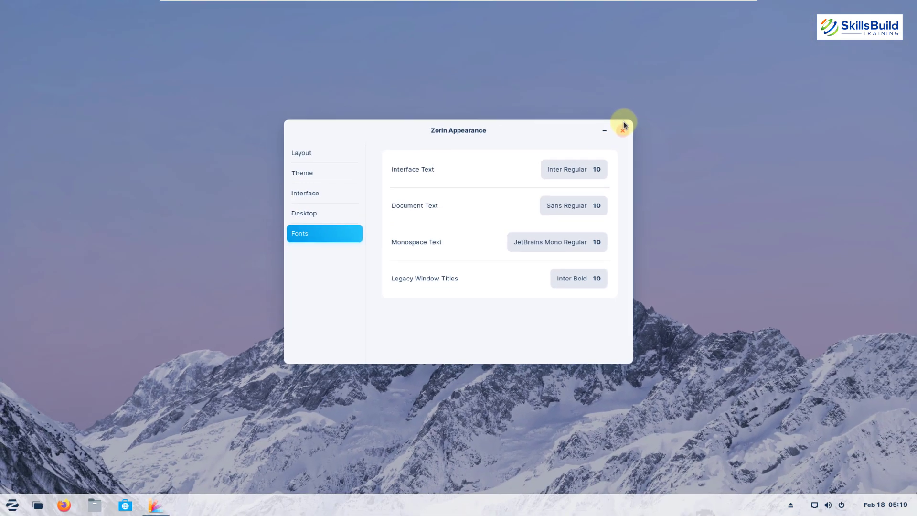
pyautogui.click(787, 38)
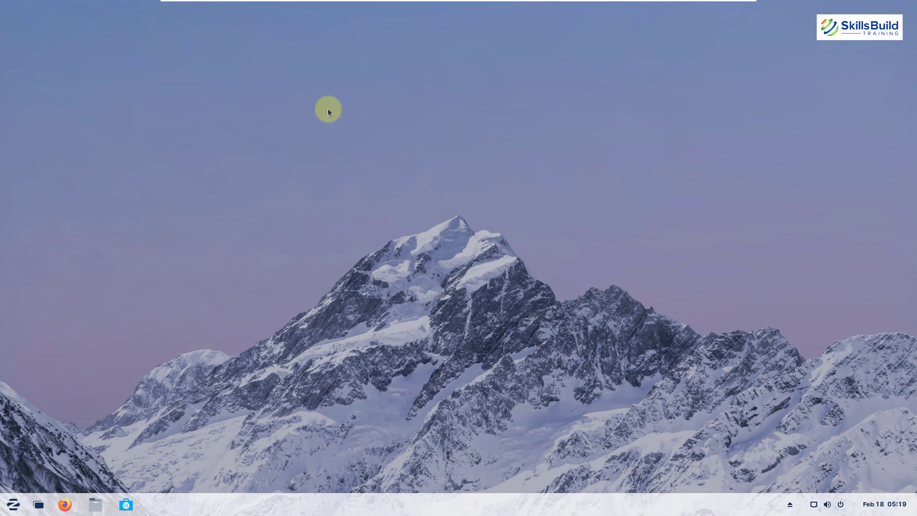
# Open the Zorin application menu and look through the apps in the Accessories category
pyautogui.click(13, 504)
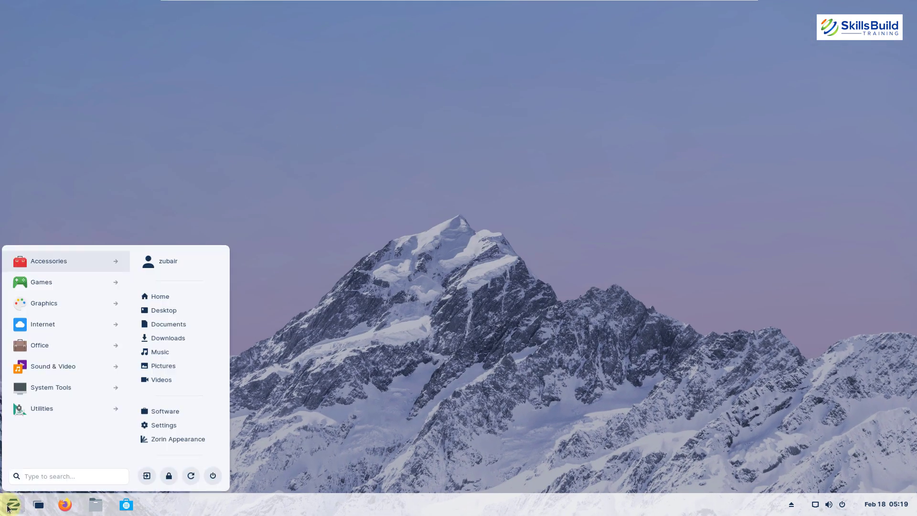
pyautogui.press('Up')
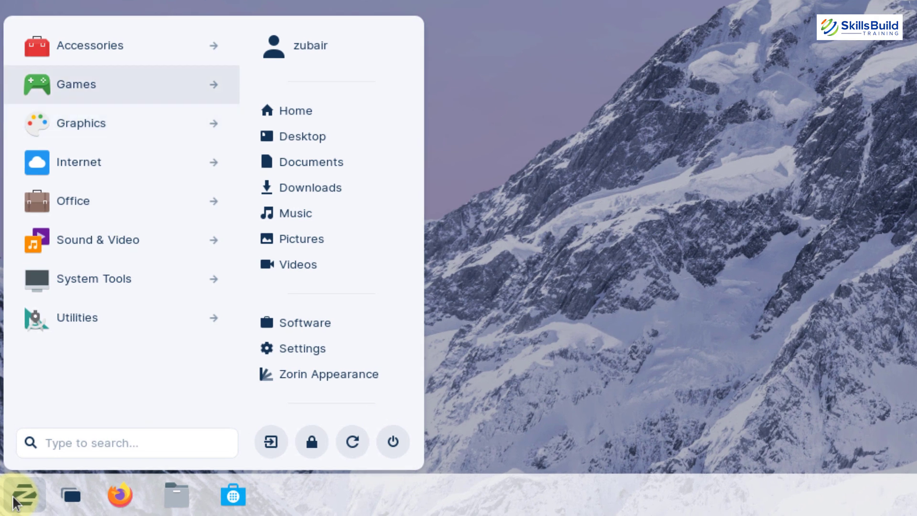
pyautogui.click(89, 50)
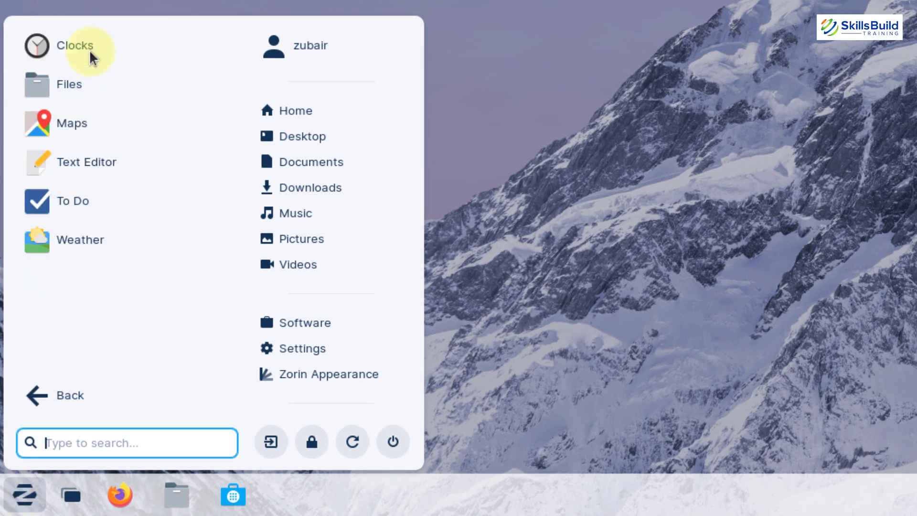
pyautogui.press('Down')
pyautogui.press('Down')
pyautogui.press('Down')
pyautogui.press('Down')
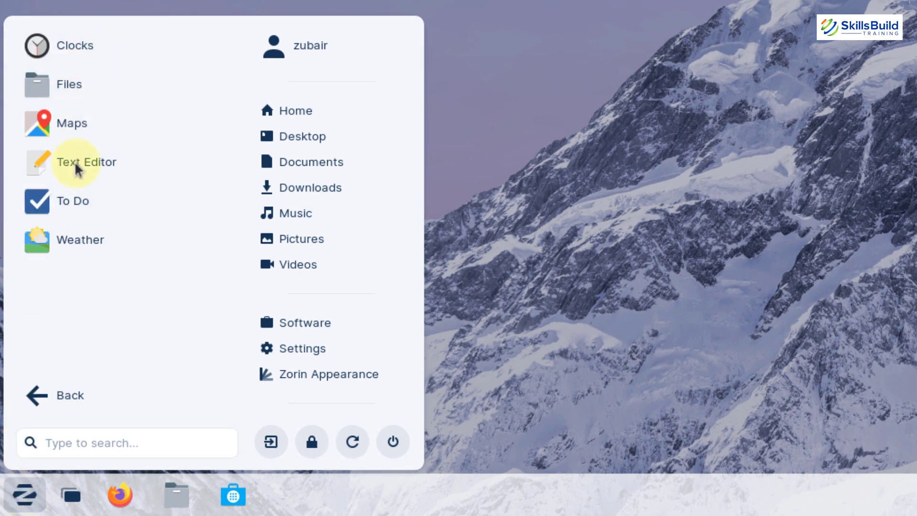
pyautogui.click(43, 397)
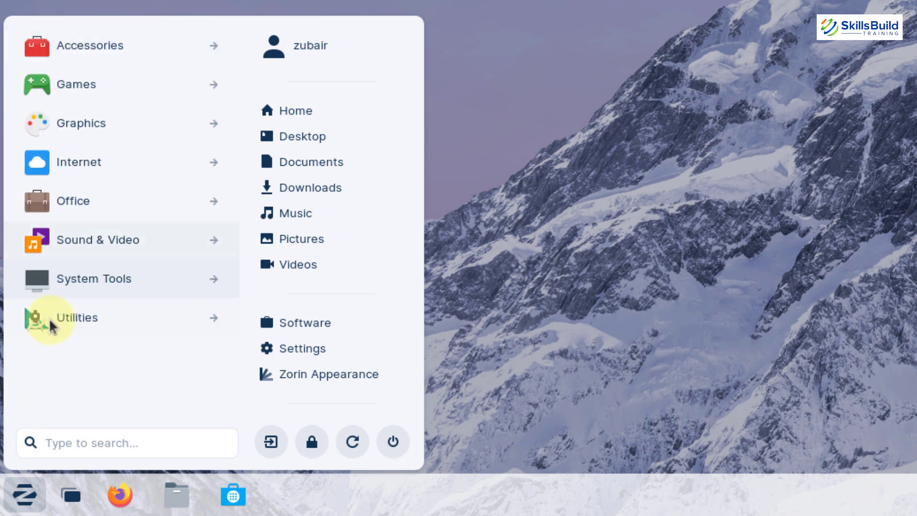
# Look through the apps in the Games and Internet categories of the application menu
pyautogui.click(66, 92)
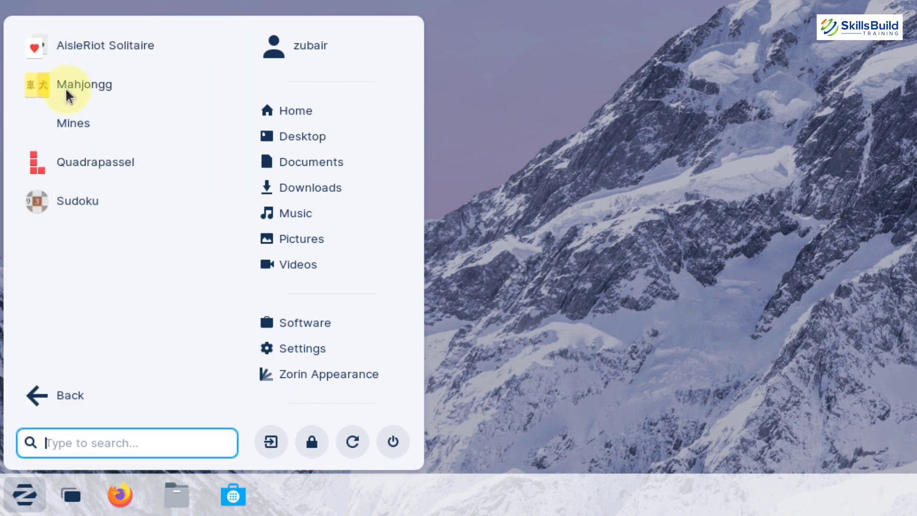
pyautogui.click(36, 400)
pyautogui.press('Down')
pyautogui.press('Down')
pyautogui.press('Down')
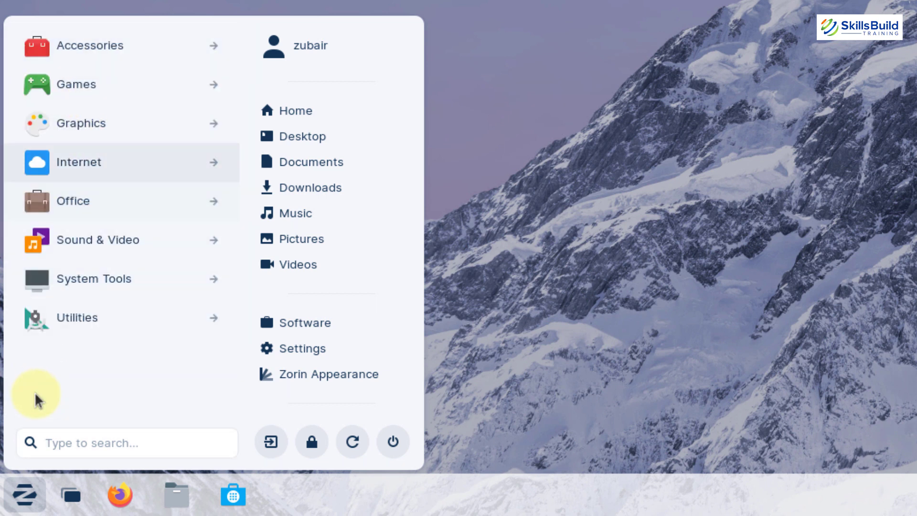
pyautogui.click(151, 161)
pyautogui.press('Down')
pyautogui.press('Down')
pyautogui.press('Up')
pyautogui.click(32, 395)
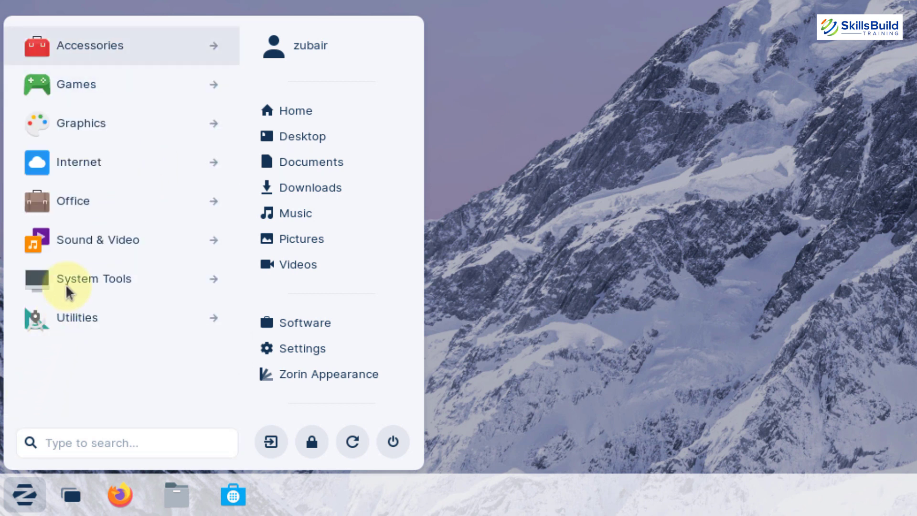
# Review the apps in the Office and Utilities categories of the application menu
pyautogui.click(92, 202)
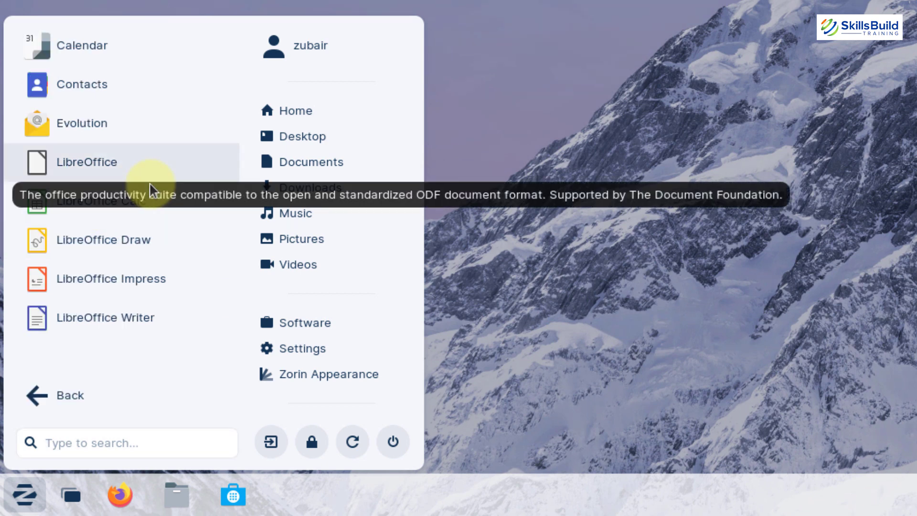
pyautogui.click(30, 396)
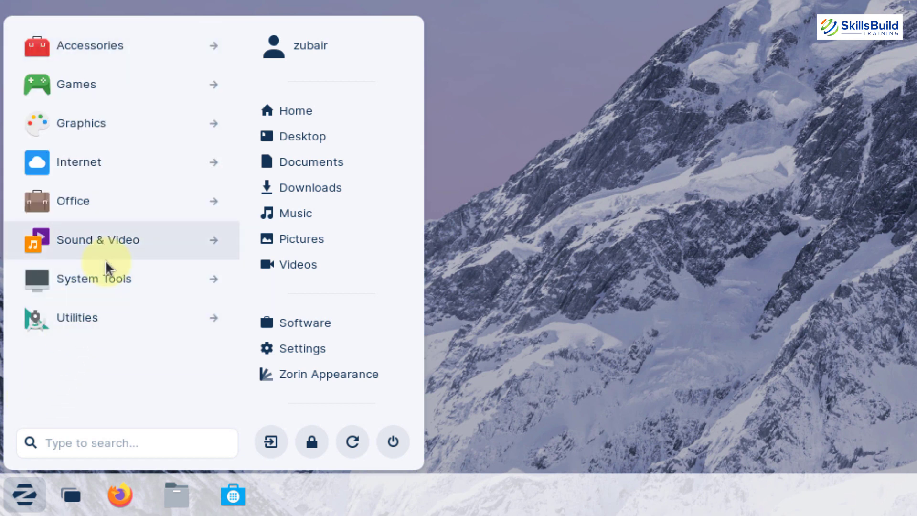
pyautogui.click(81, 319)
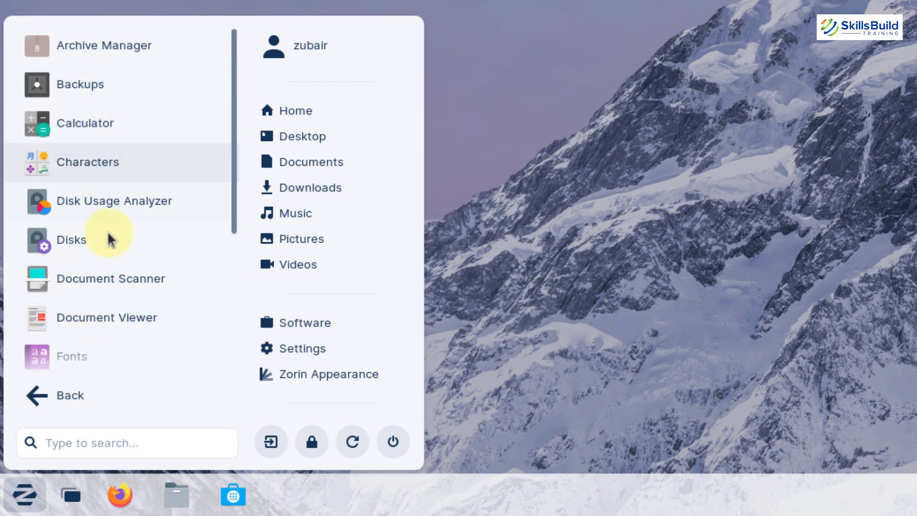
pyautogui.scroll(-2, 109, 303)
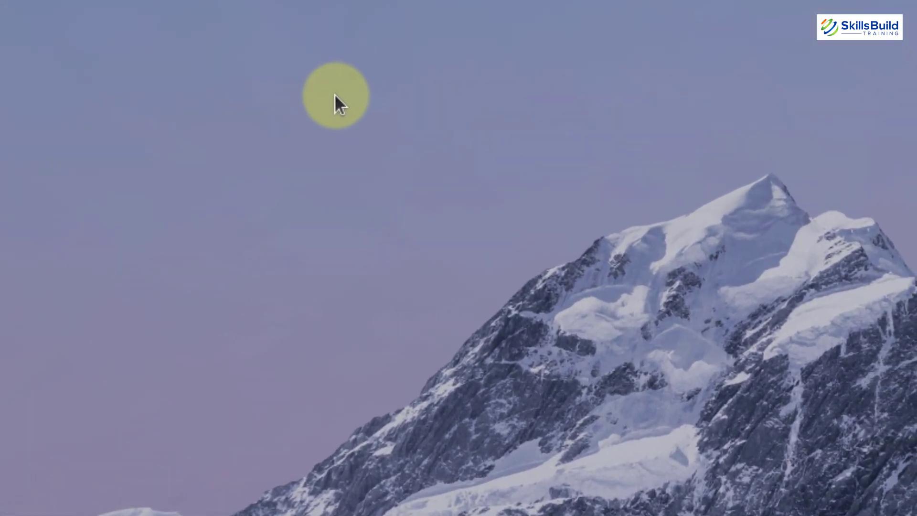
# Open the desktop's background settings, browse the available wallpapers, and close the window
pyautogui.rightClick(373, 53)
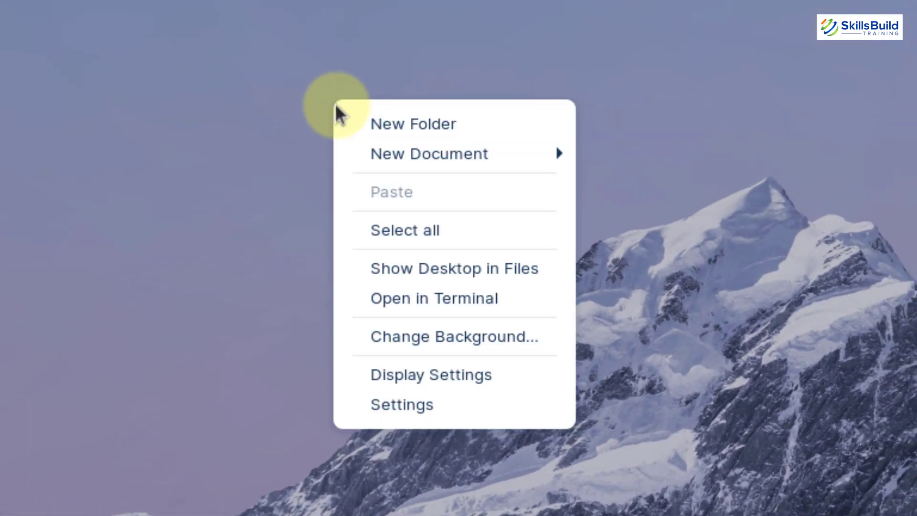
pyautogui.click(464, 332)
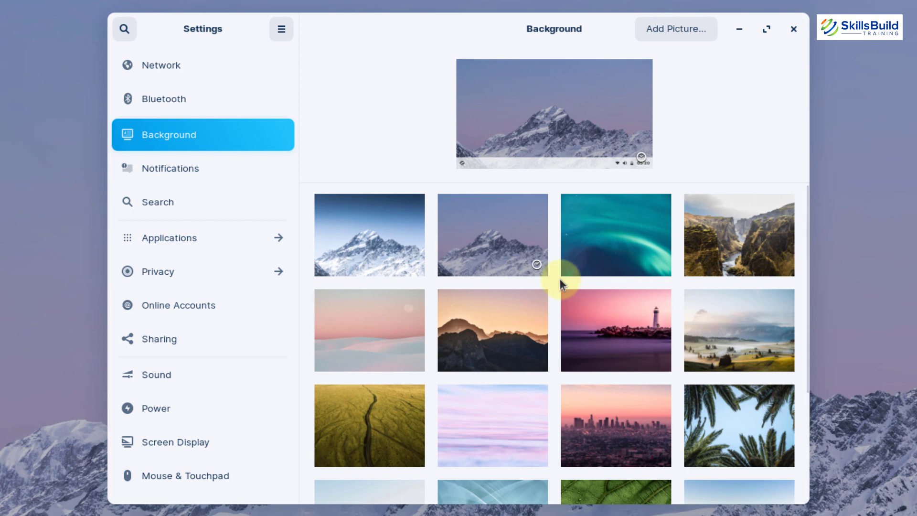
pyautogui.scroll(-4, 559, 279)
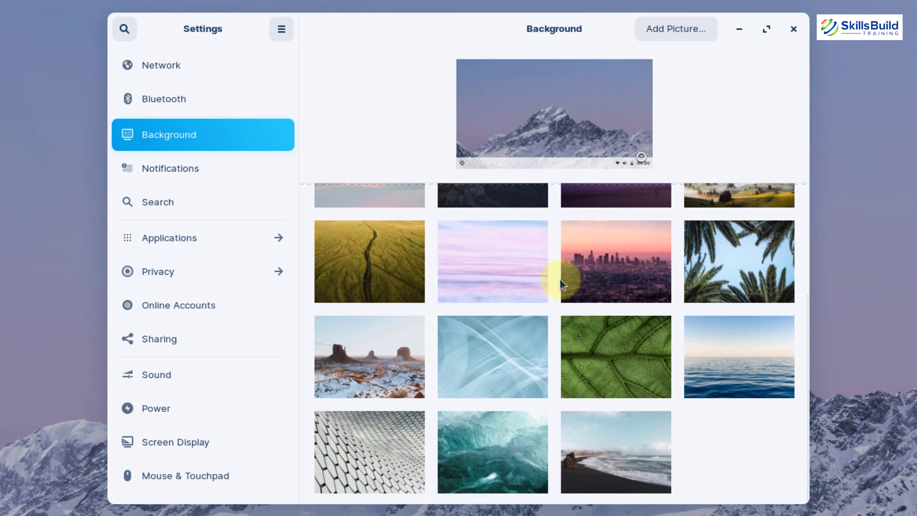
pyautogui.hotkey('alt', 'F4')
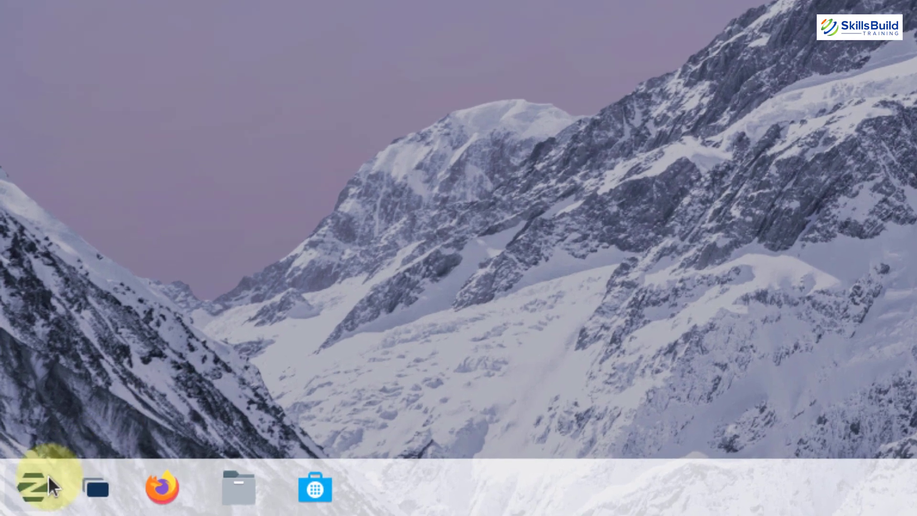
# Find and open Terminal, and run top to monitor the running processes and memory use
pyautogui.click(18, 502)
pyautogui.write('ter')
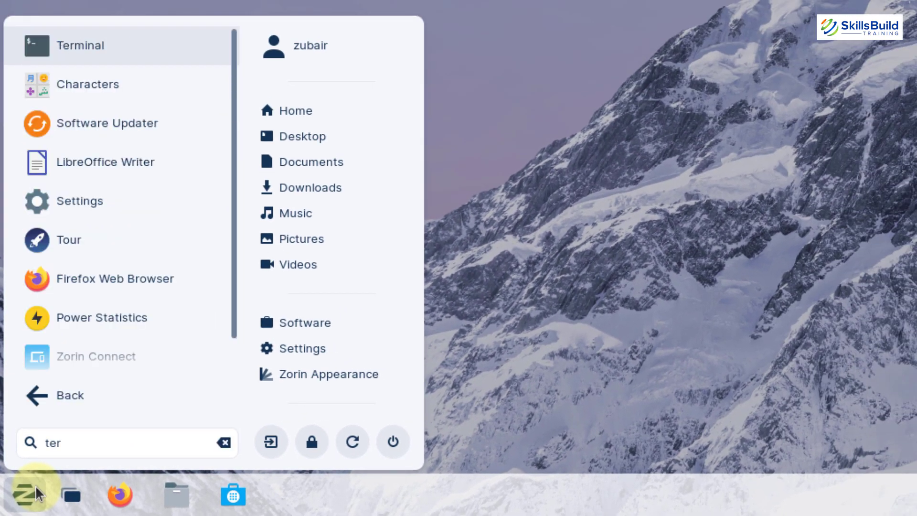
pyautogui.press('Return')
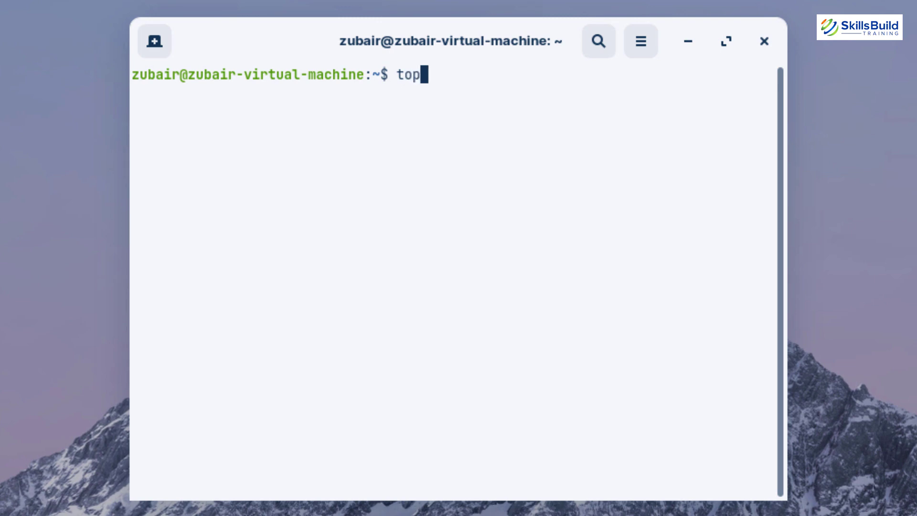
pyautogui.write('top')
pyautogui.press('Return')
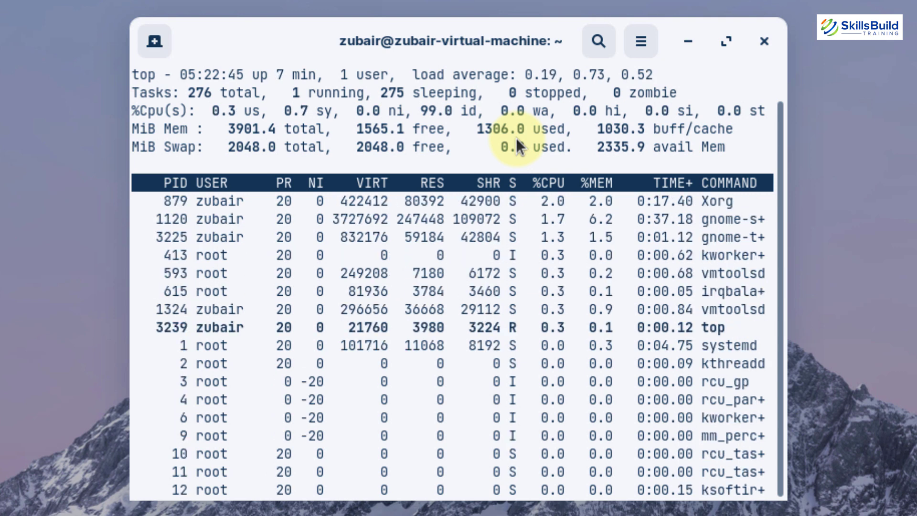
# Stop top and run neofetch to display the Zorin OS system information
pyautogui.hotkey('ctrl', 'z')
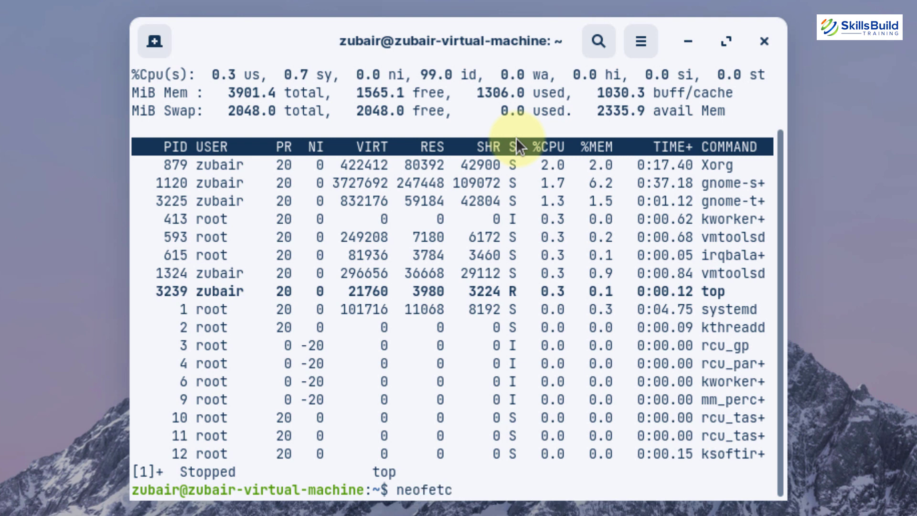
pyautogui.press('Return')
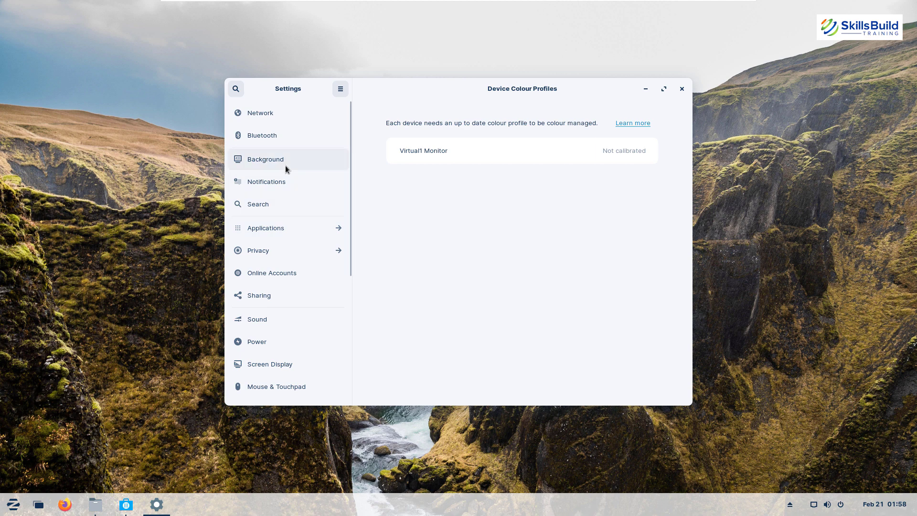
# Look over the Settings categories and browse the list of apps under Applications
pyautogui.scroll(-5, 284, 166)
pyautogui.scroll(5, 284, 144)
pyautogui.click(285, 143)
pyautogui.click(285, 160)
pyautogui.click(274, 227)
pyautogui.scroll(-3, 268, 201)
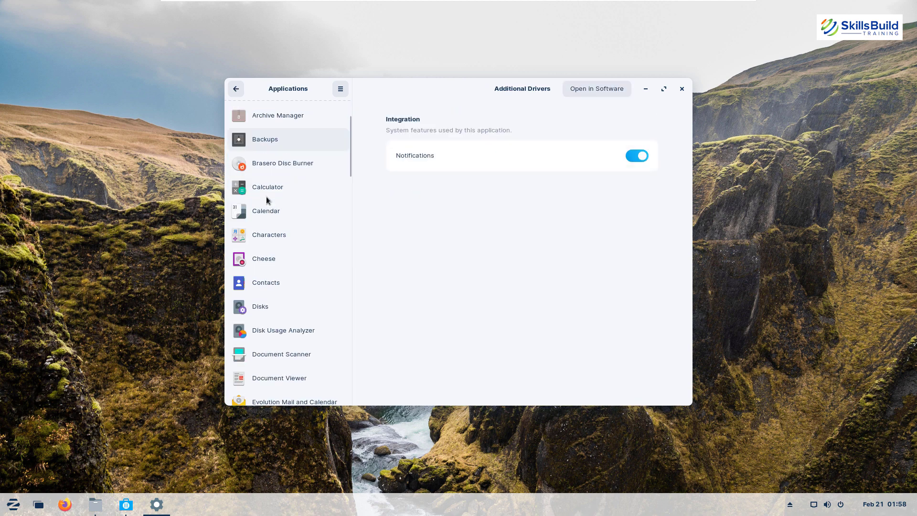
pyautogui.hotkey('alt', 'Left')
# Review further Settings pages, including Online Accounts, Accessibility and Default Applications, and close Settings
pyautogui.click(277, 221)
pyautogui.click(266, 272)
pyautogui.click(622, 141)
pyautogui.click(621, 201)
pyautogui.click(506, 165)
pyautogui.click(506, 244)
pyautogui.click(502, 246)
pyautogui.click(515, 212)
pyautogui.scroll(-5, 262, 300)
pyautogui.click(263, 302)
pyautogui.click(287, 347)
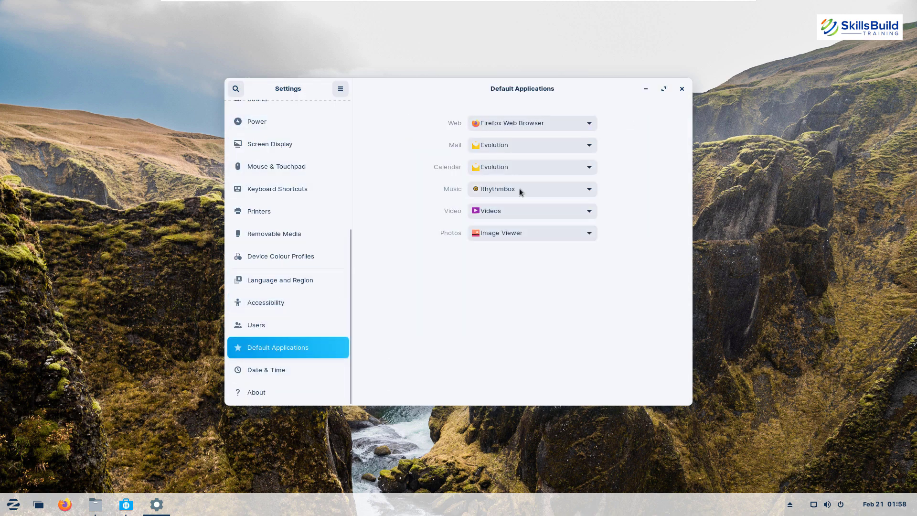
pyautogui.click(681, 89)
# Open the Software store and look over its Explore, Updates and Installed pages
pyautogui.click(126, 504)
pyautogui.scroll(-4, 432, 196)
pyautogui.scroll(4, 432, 196)
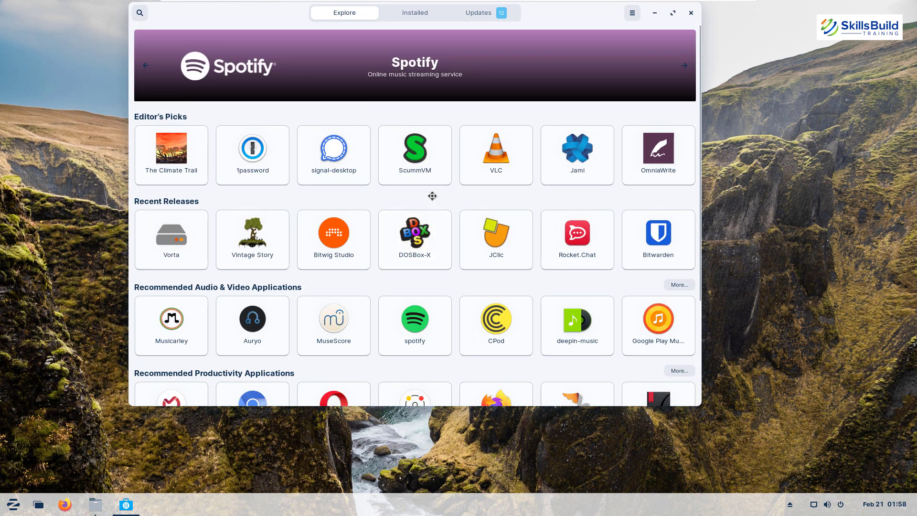
pyautogui.click(472, 12)
pyautogui.click(411, 13)
pyautogui.click(346, 13)
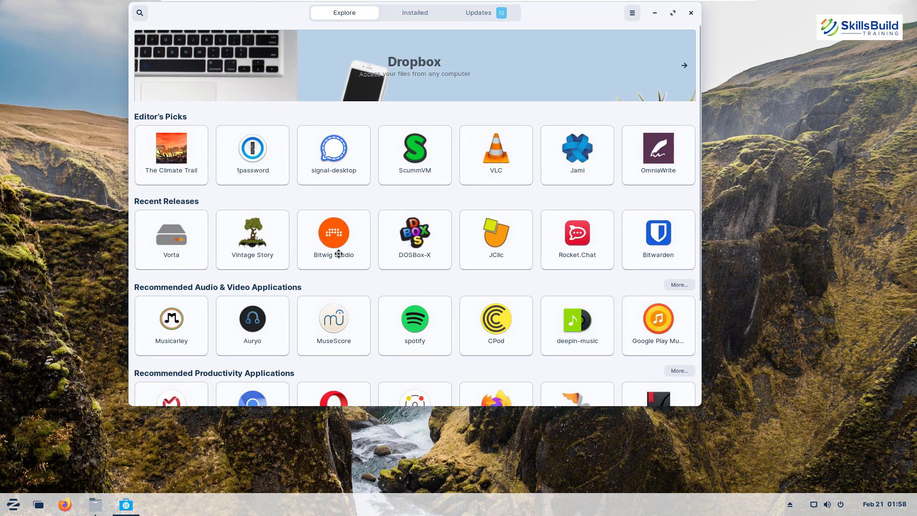
# Search the Software store for steam, and close the store
pyautogui.write('steam')
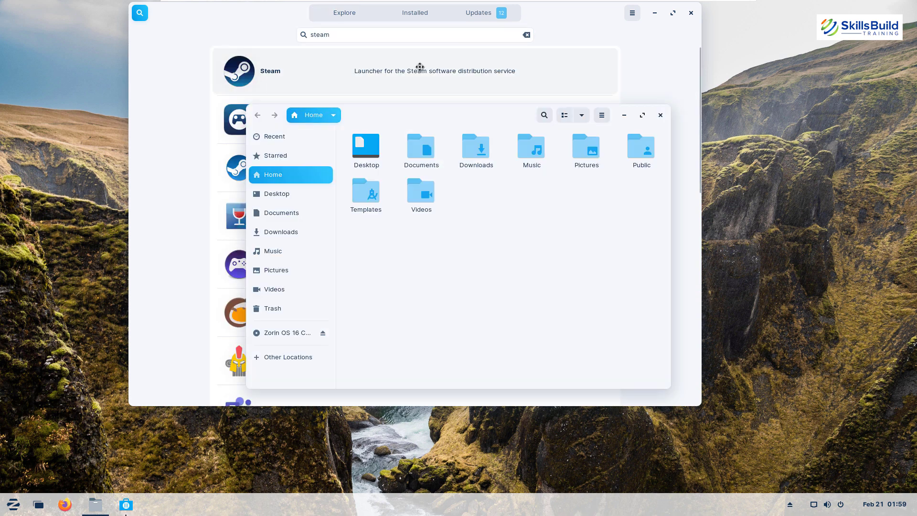
pyautogui.click(140, 11)
pyautogui.click(690, 13)
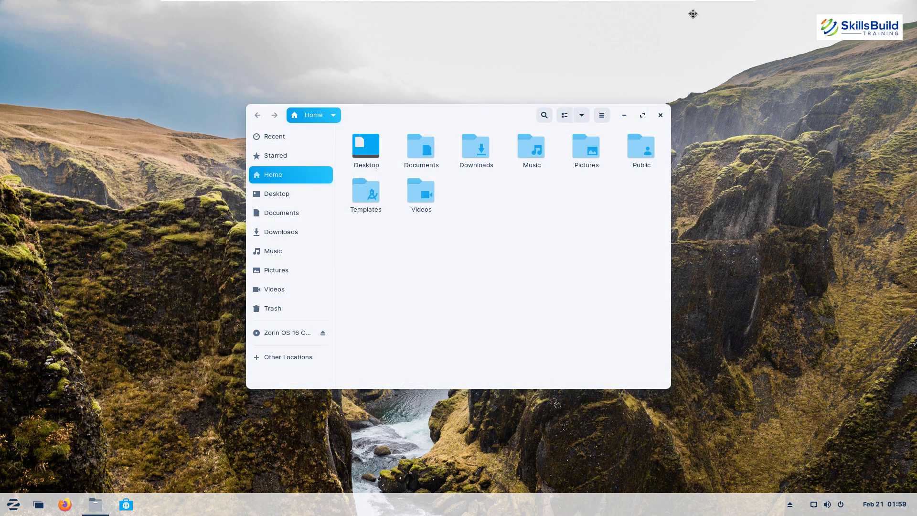
# Browse the Desktop, Documents and Music folders in the file manager
pyautogui.doubleClick(366, 146)
pyautogui.click(312, 115)
pyautogui.doubleClick(420, 146)
pyautogui.click(274, 251)
# Open grub.cfg from the boot/grub folder of the Zorin OS 16 disc, look through it, and close the text editor
pyautogui.click(286, 333)
pyautogui.doubleClick(365, 146)
pyautogui.doubleClick(366, 145)
pyautogui.click(651, 144)
pyautogui.doubleClick(652, 144)
pyautogui.scroll(-5, 348, 215)
pyautogui.scroll(5, 348, 213)
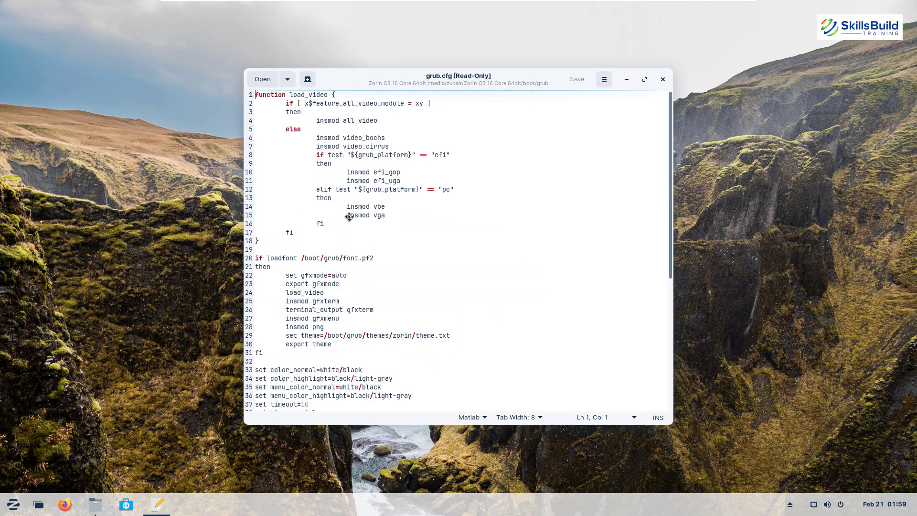
pyautogui.click(662, 79)
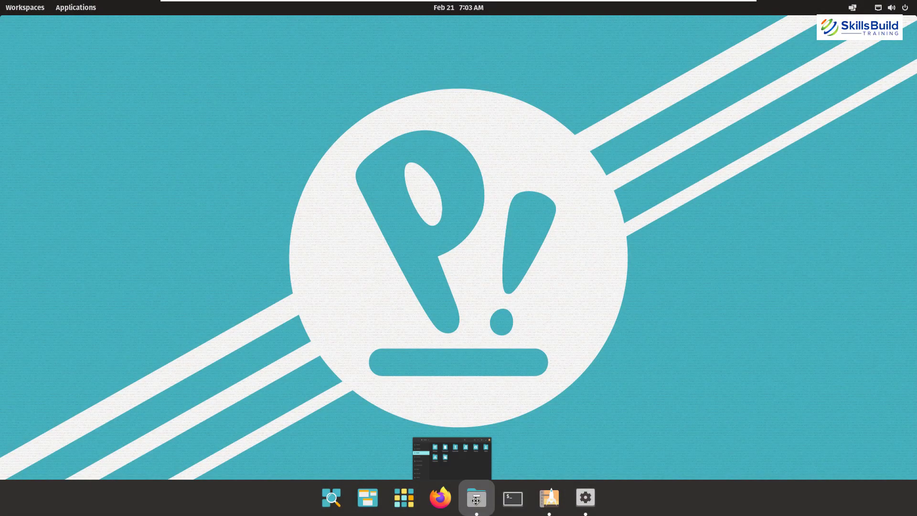
# Switch to Pop!_OS, open the file manager maximized, browse folders such as Videos and Pictures, and return to Home
pyautogui.click(476, 497)
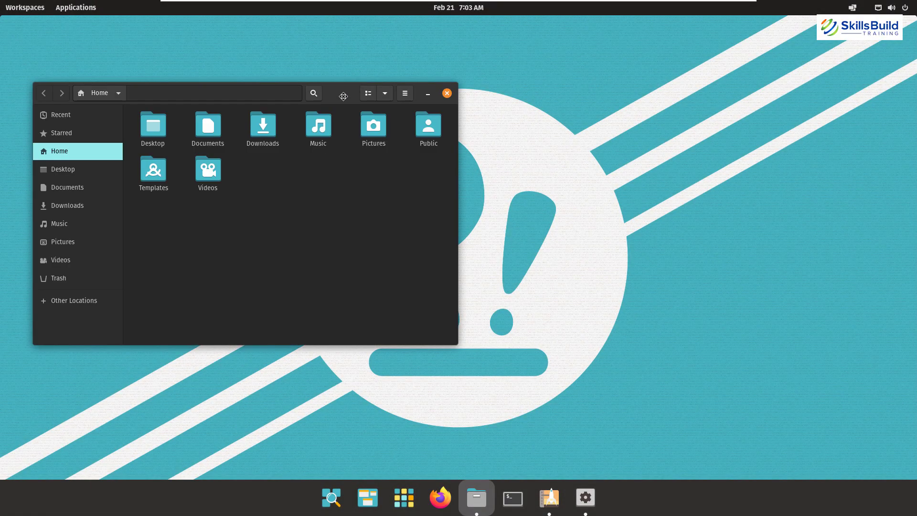
pyautogui.doubleClick(334, 97)
pyautogui.click(45, 119)
pyautogui.click(27, 193)
pyautogui.click(30, 174)
pyautogui.click(41, 234)
pyautogui.click(11, 27)
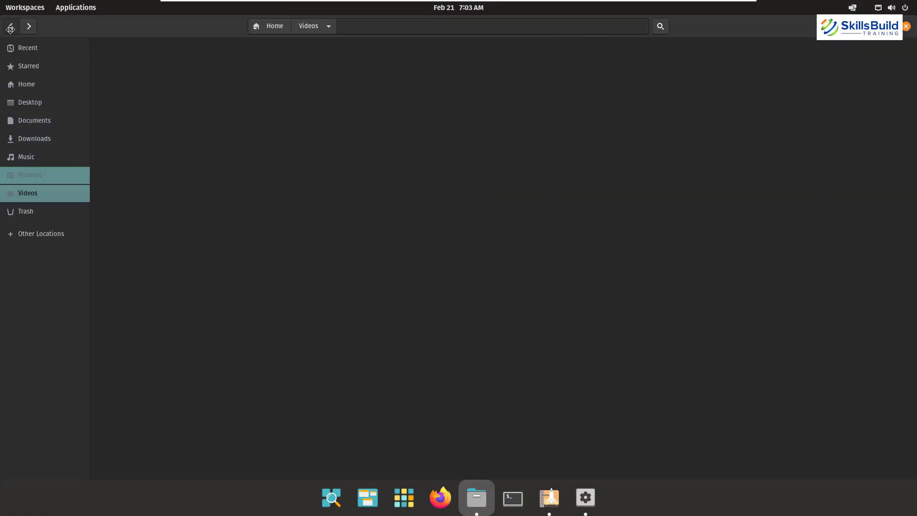
pyautogui.click(11, 26)
pyautogui.click(10, 26)
pyautogui.click(11, 26)
# Create a new folder named "SkillsBuild Training" in the Home folder
pyautogui.rightClick(158, 106)
pyautogui.click(184, 120)
pyautogui.write('Skills')
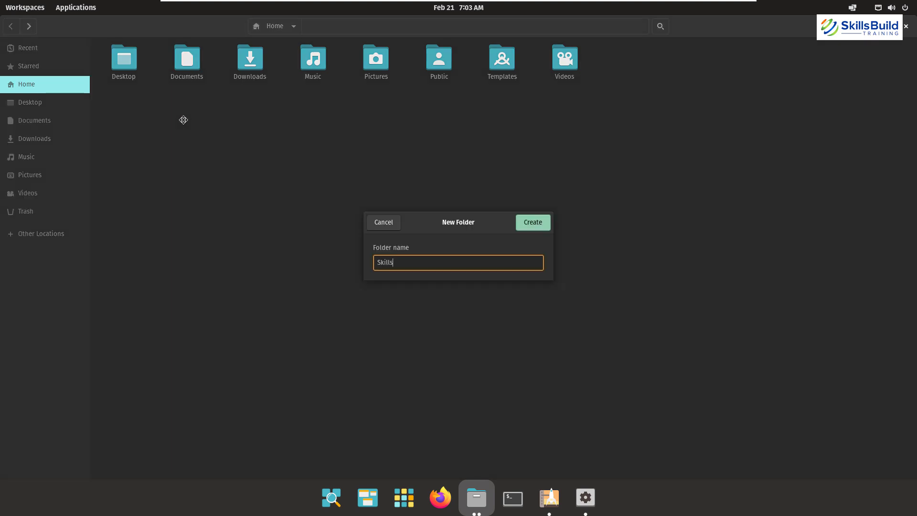
pyautogui.write('Build Training')
pyautogui.press('Return')
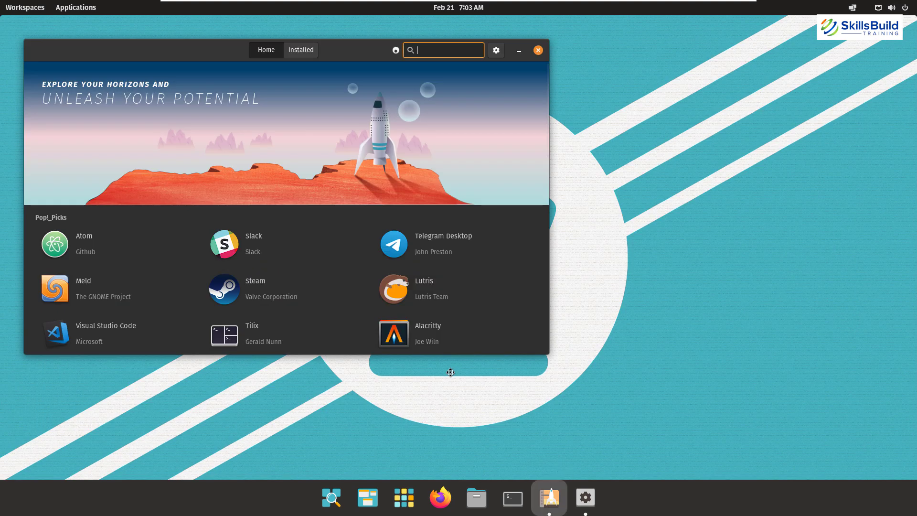
# Browse the software store's home page and categories, open the Development category, and look through its applications
pyautogui.scroll(-10, 302, 177)
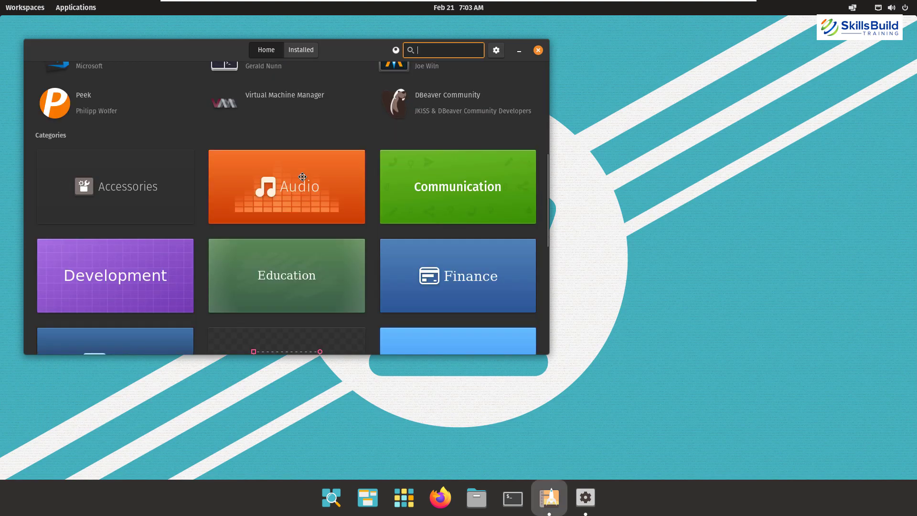
pyautogui.scroll(5, 292, 173)
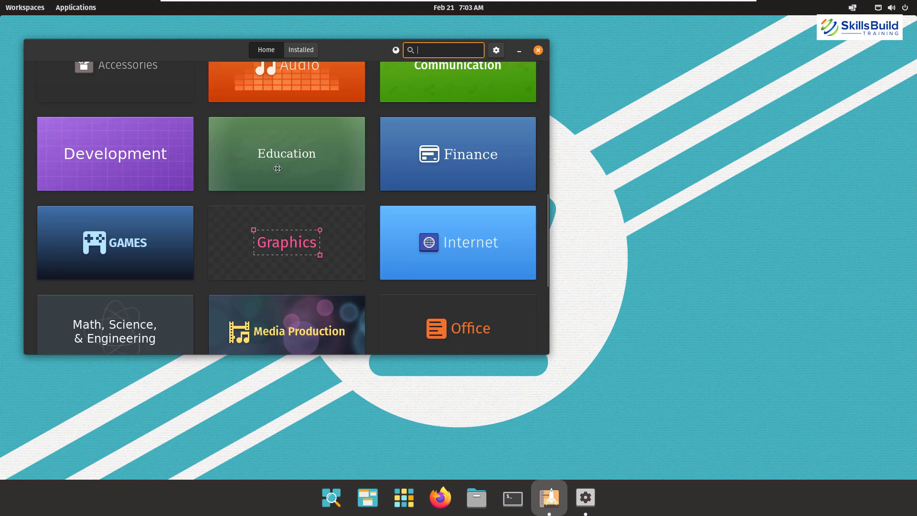
pyautogui.click(174, 136)
pyautogui.scroll(-10, 115, 163)
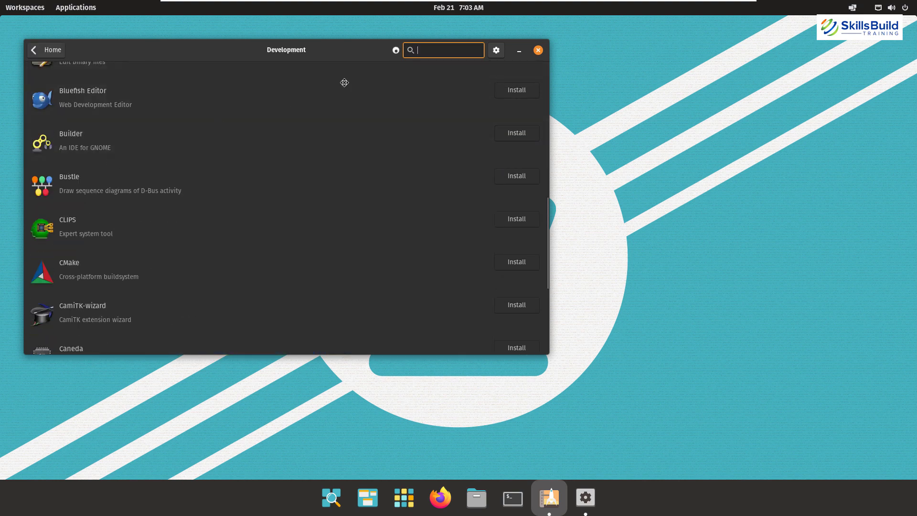
# Search the software store for Atom and return to the store's home page
pyautogui.write('Atom')
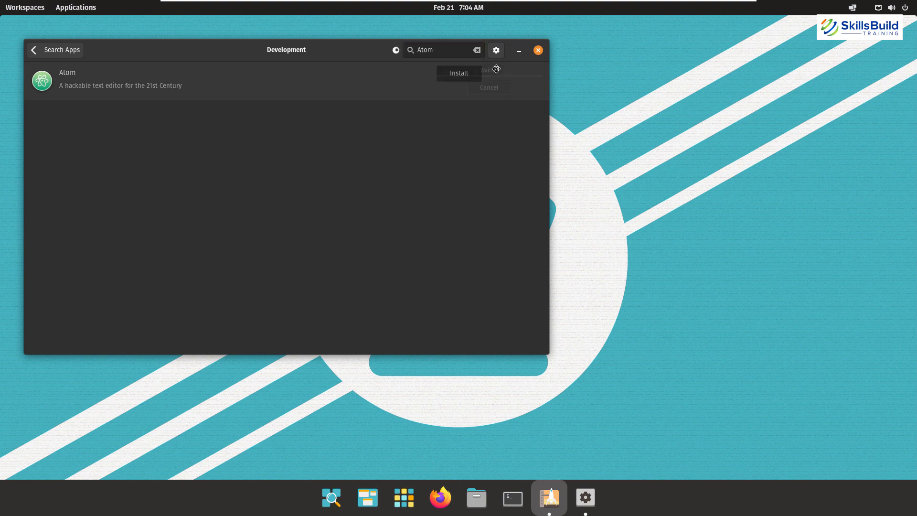
pyautogui.click(33, 50)
pyautogui.click(36, 50)
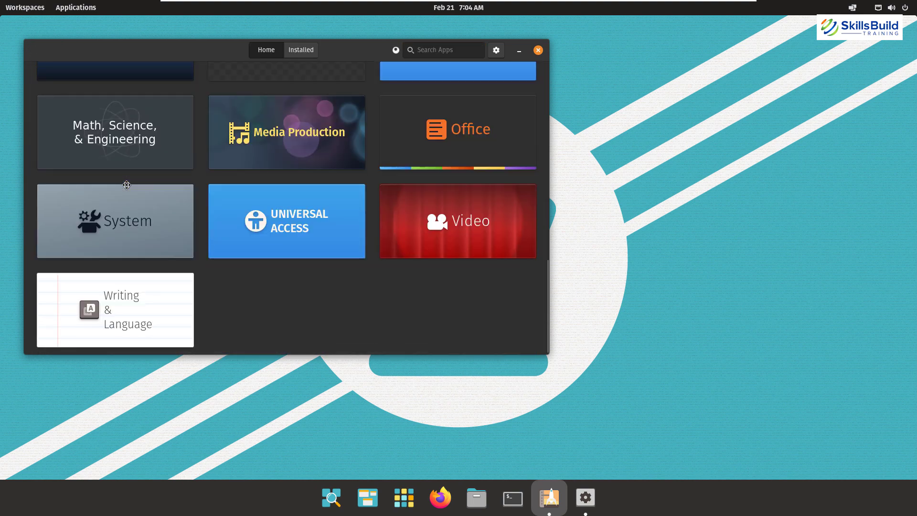
# Browse the Communication category, view the Birdtray app page, return to the category list, and close the software store
pyautogui.scroll(-10, 126, 185)
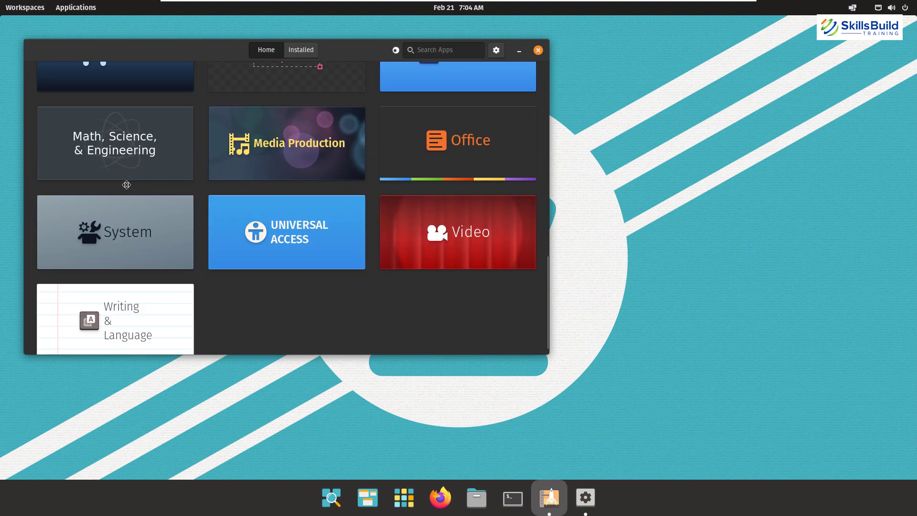
pyautogui.scroll(5, 400, 175)
pyautogui.click(401, 176)
pyautogui.click(432, 178)
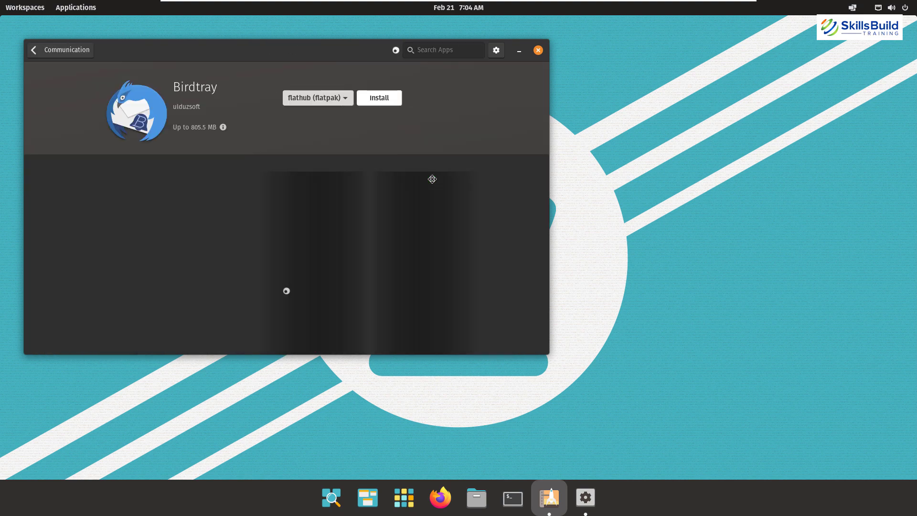
pyautogui.hotkey('alt', 'Left')
pyautogui.scroll(-4, 368, 187)
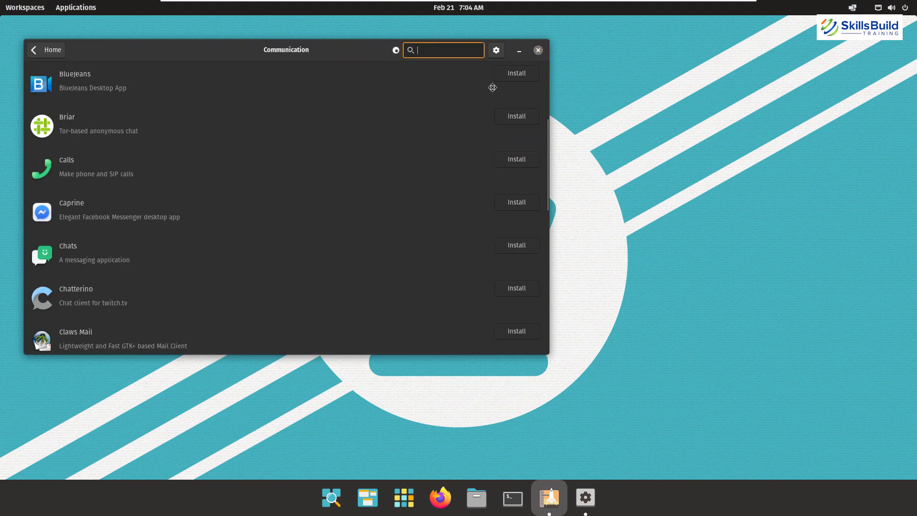
pyautogui.hotkey('ctrl', 'q')
# Bring up the Settings window and view the Network and Bluetooth pages
pyautogui.click(585, 497)
pyautogui.click(253, 114)
pyautogui.click(258, 136)
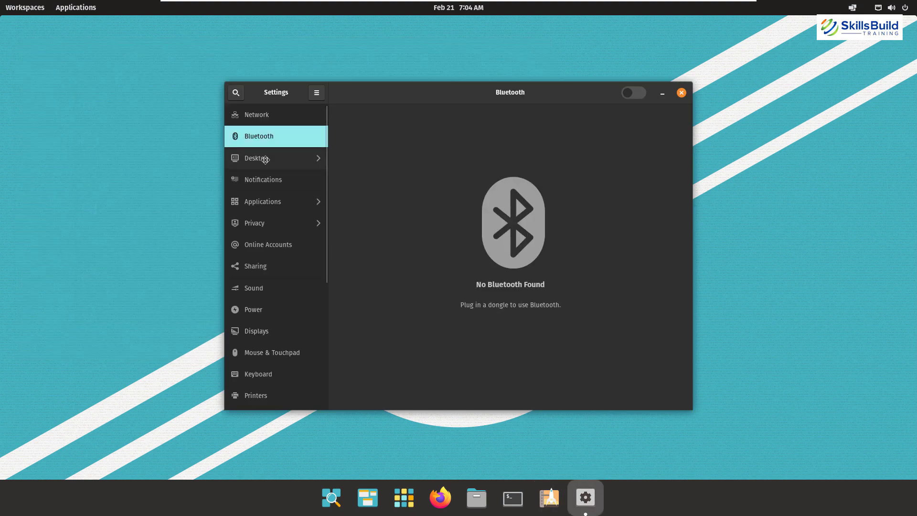
# Open the Dock page of the Desktop settings and switch the dock off and back on
pyautogui.click(260, 158)
pyautogui.click(268, 179)
pyautogui.click(626, 132)
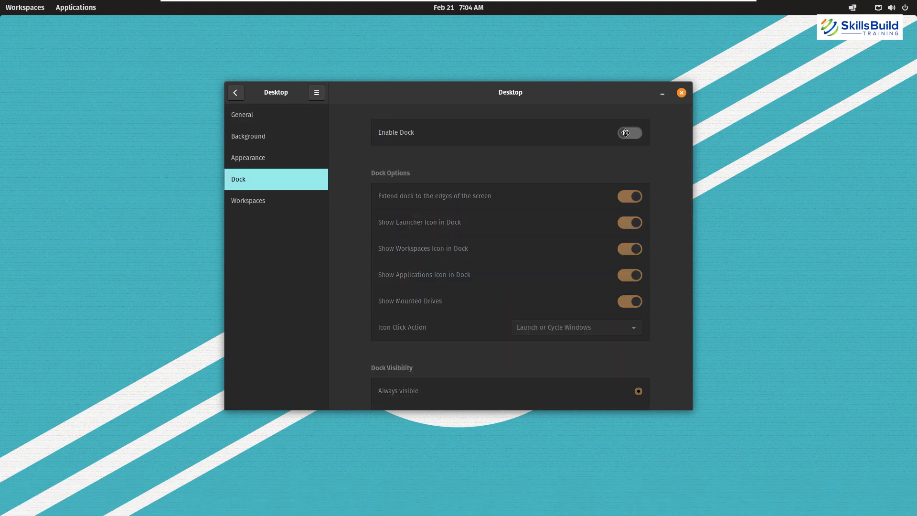
pyautogui.click(625, 133)
# Turn off extending the dock to the edges of the screen and showing the Launcher icon in it
pyautogui.click(629, 196)
pyautogui.click(630, 196)
pyautogui.click(630, 196)
pyautogui.click(633, 223)
pyautogui.click(633, 223)
pyautogui.click(633, 223)
# Toggle the dock's Workspaces and Applications icons off and back on, and look over the remaining dock options
pyautogui.click(634, 248)
pyautogui.click(634, 249)
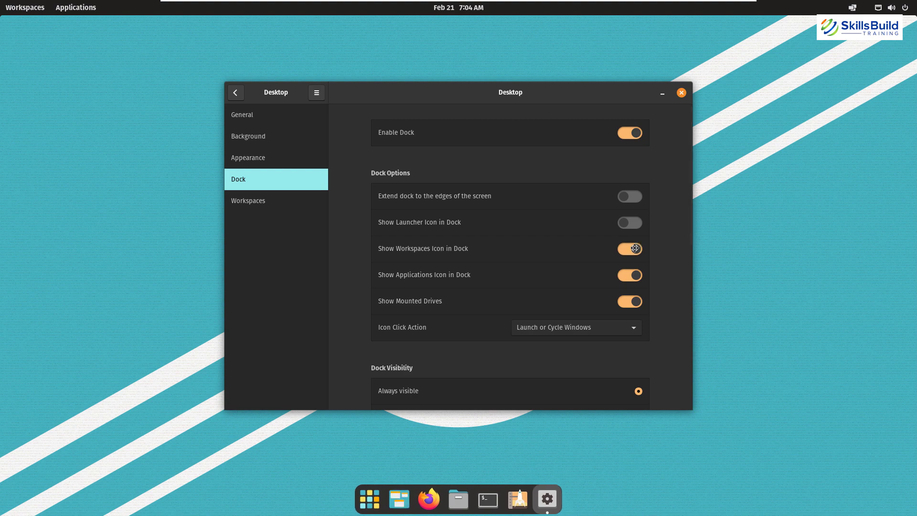
pyautogui.click(633, 275)
pyautogui.scroll(-2, 634, 301)
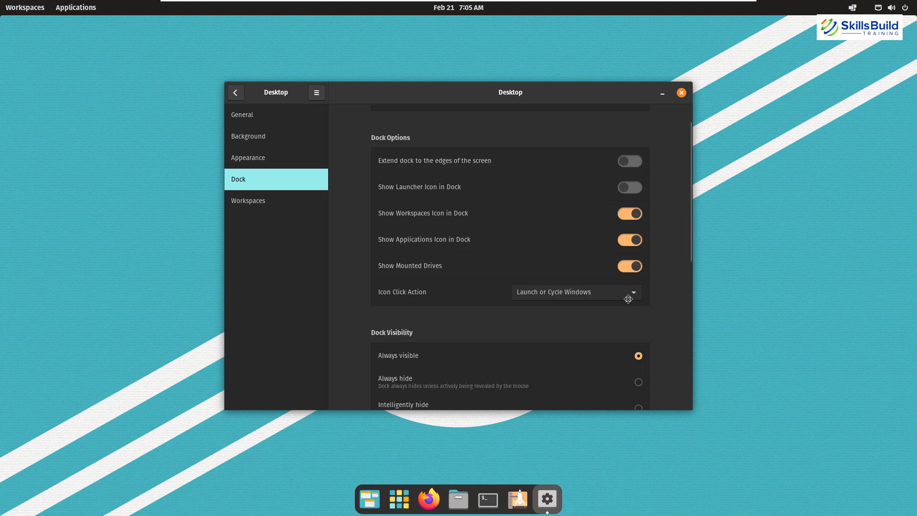
# Set the desktop appearance to the light theme
pyautogui.click(237, 157)
pyautogui.click(461, 157)
# View the Background and Workspaces settings, and look through other settings pages including Mouse & Touchpad and About
pyautogui.click(247, 136)
pyautogui.click(243, 200)
pyautogui.click(245, 171)
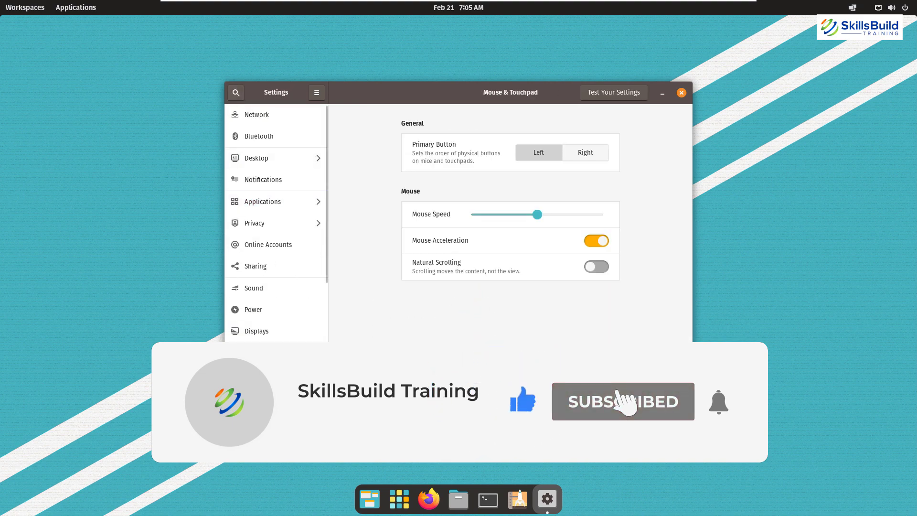
pyautogui.click(255, 184)
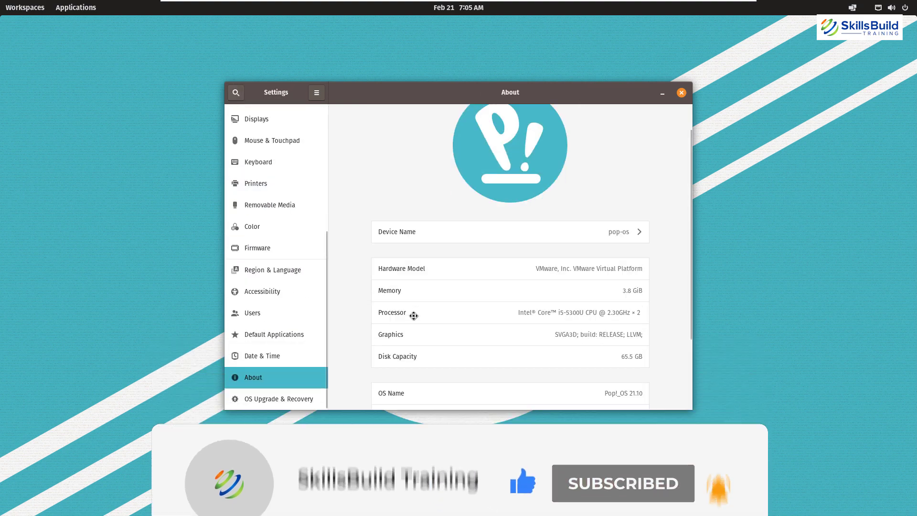